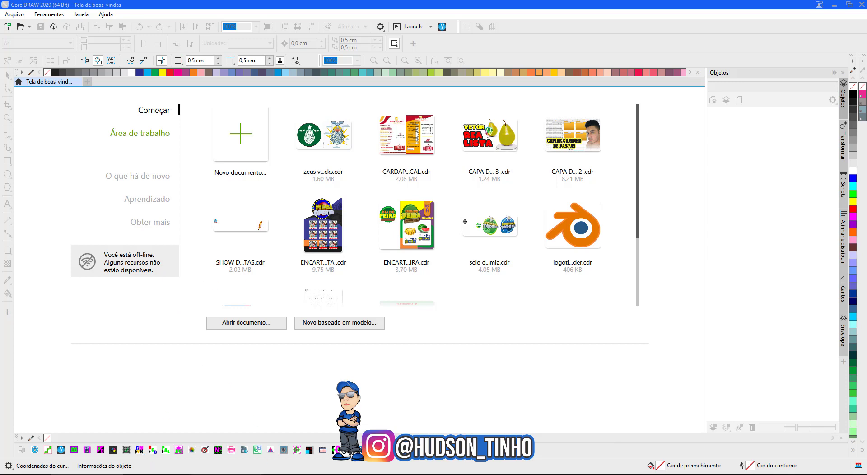
# Step: Switch to the BARBIE folder in File Explorer and examine the images 1.png, 2.png and 3.jpg
pyautogui.click(267, 474)
pyautogui.click(175, 156)
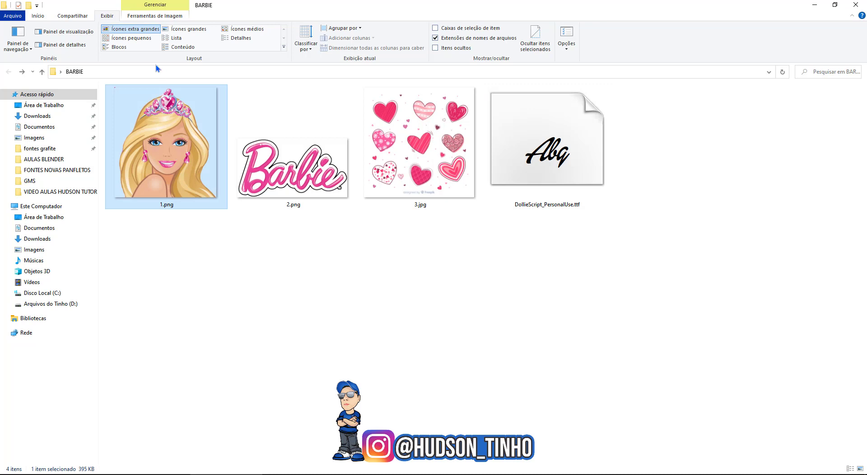
pyautogui.click(299, 160)
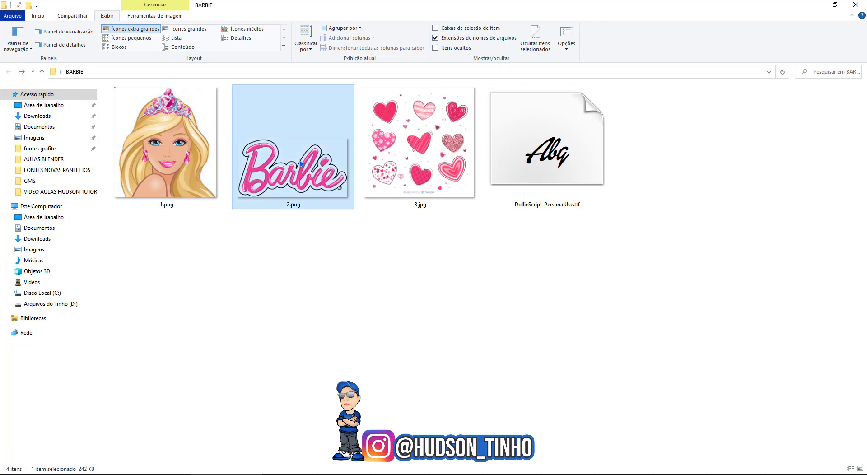
pyautogui.click(453, 163)
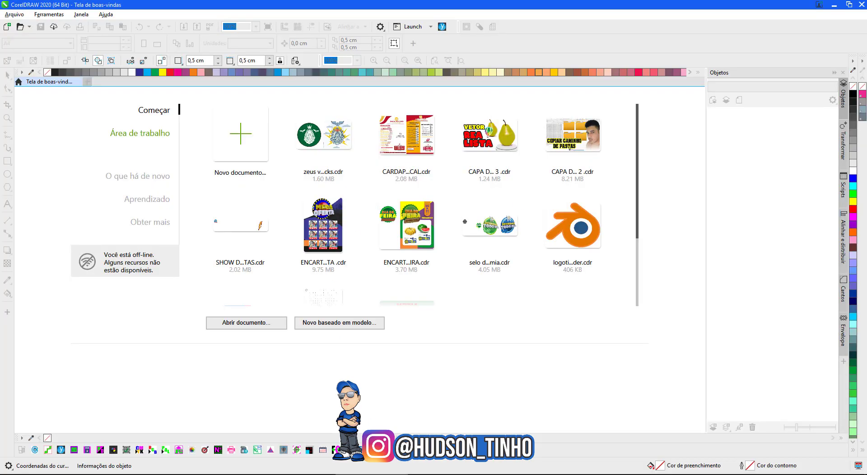
# Step: Create a new document measured in centimetres, 20 cm wide and 9.5 cm high
pyautogui.click(243, 141)
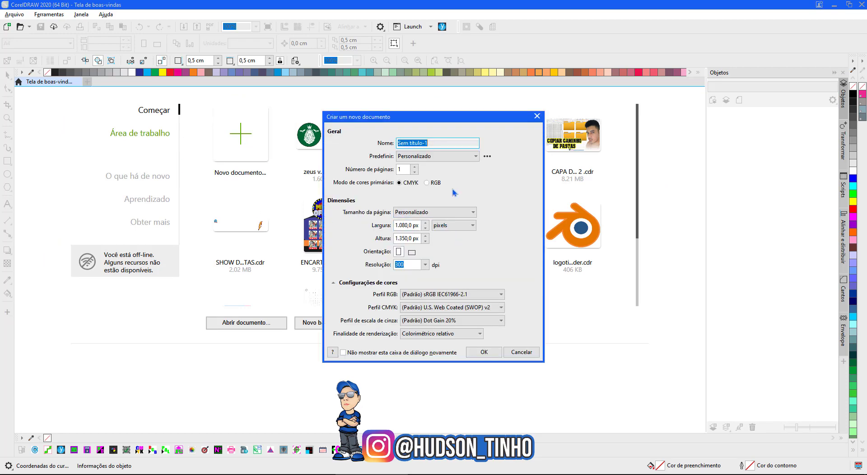
pyautogui.click(469, 228)
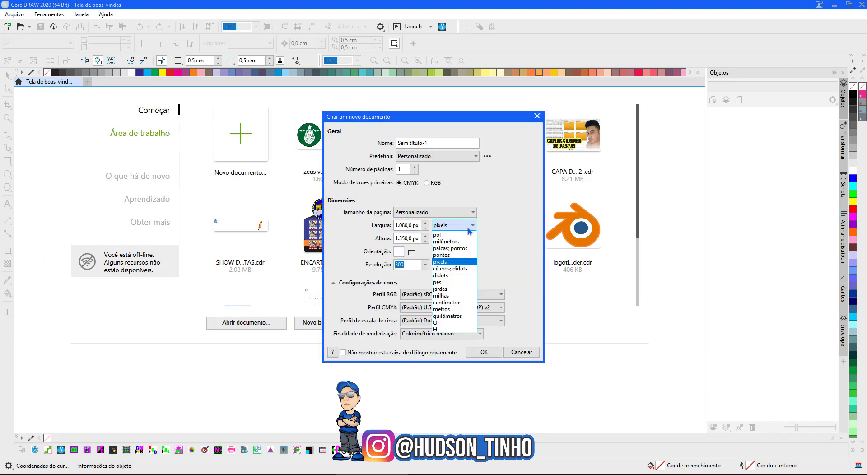
pyautogui.click(449, 302)
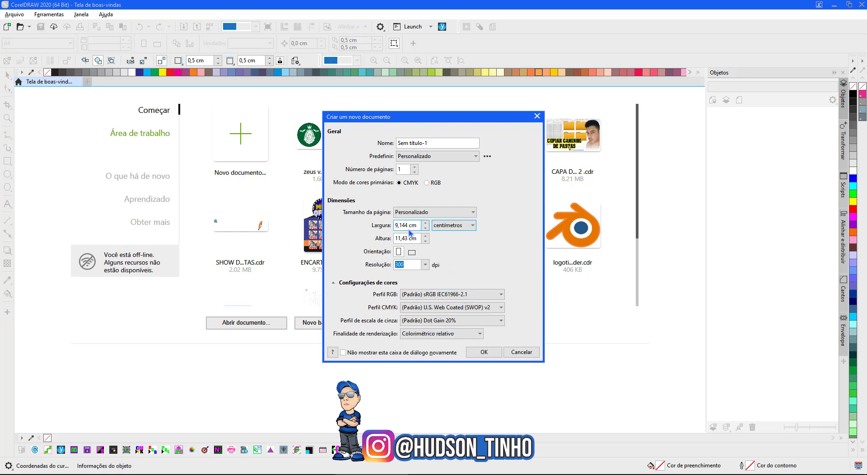
pyautogui.moveTo(409, 225); pyautogui.dragTo(388, 224)
pyautogui.write('20')
pyautogui.moveTo(409, 238); pyautogui.dragTo(389, 239)
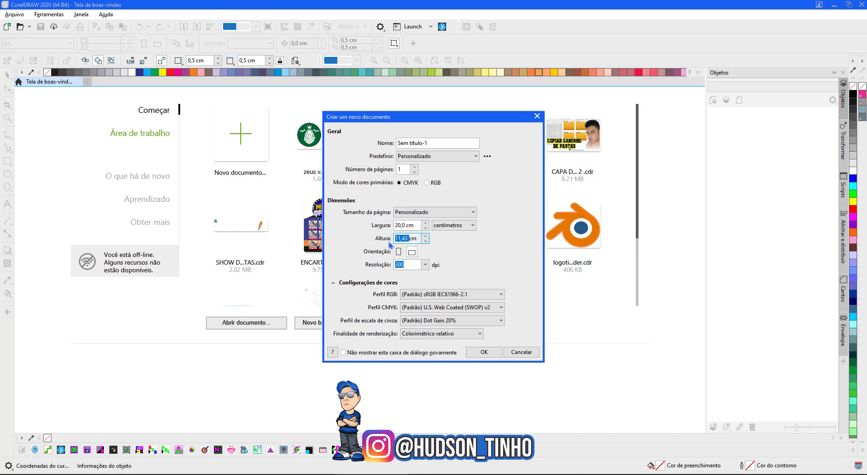
pyautogui.write('9,5')
pyautogui.click(482, 356)
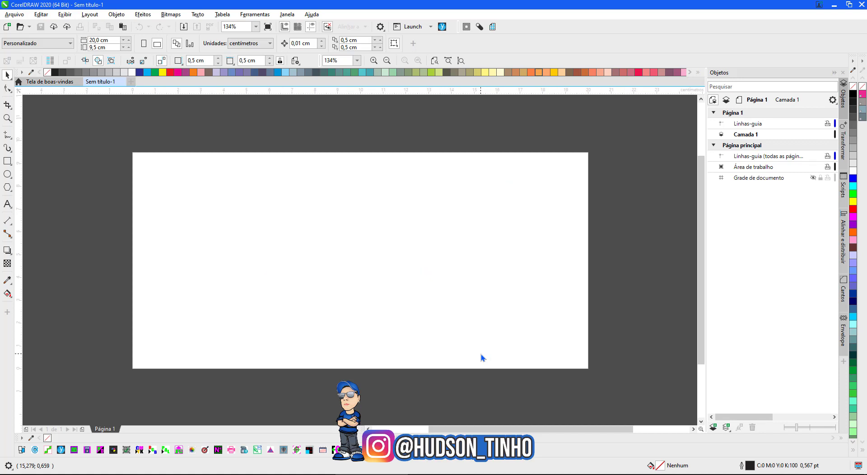
# Step: Turn a new page-sized rectangle into an empty PowerClip container and open its contents for editing
pyautogui.doubleClick(7, 160)
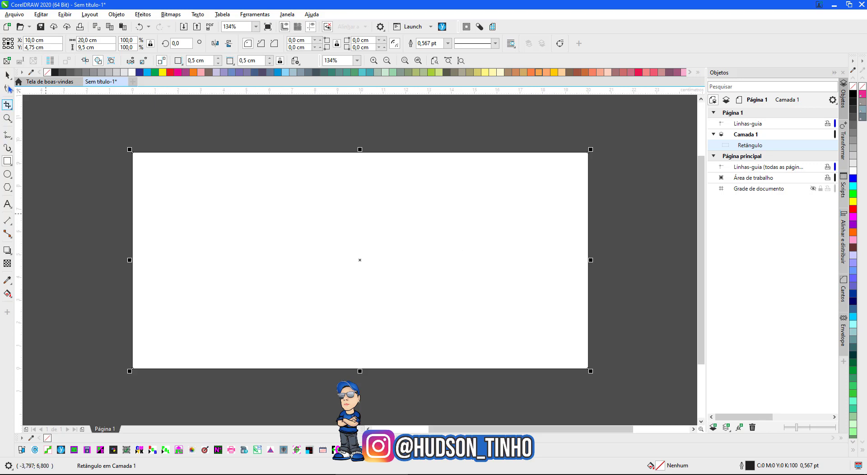
pyautogui.click(8, 75)
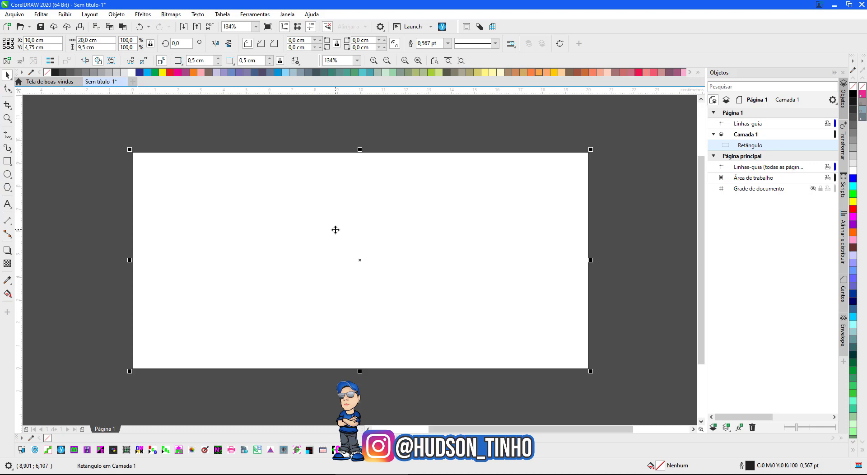
pyautogui.rightClick(353, 192)
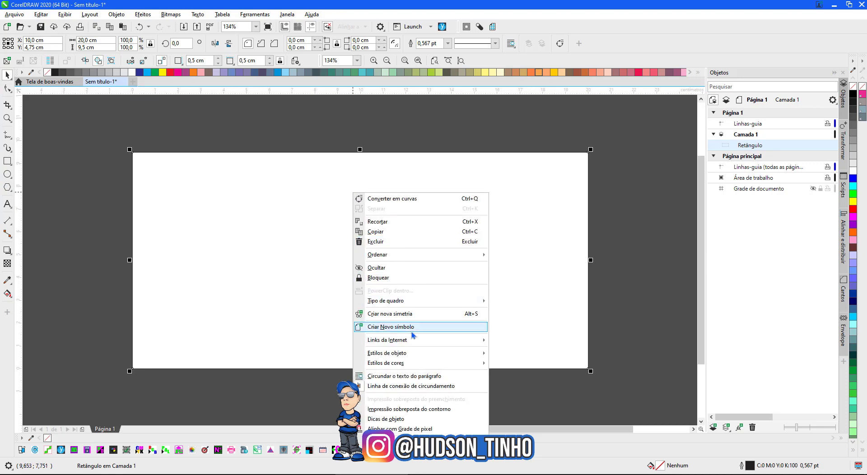
pyautogui.moveTo(404, 303)
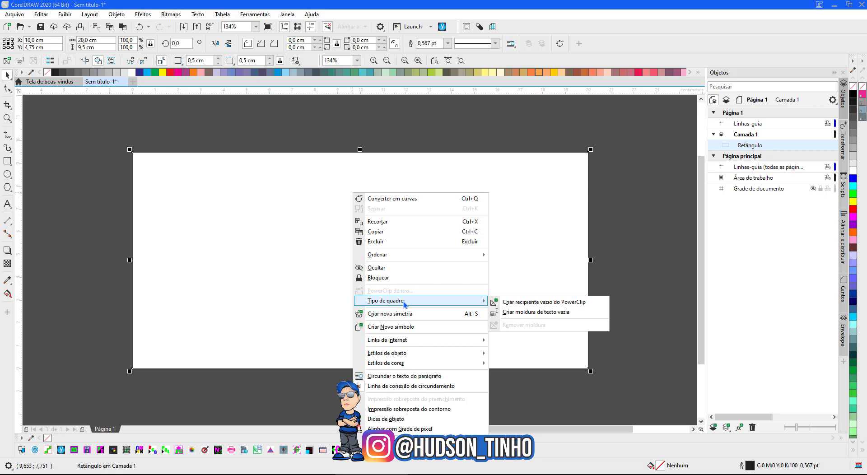
pyautogui.click(572, 307)
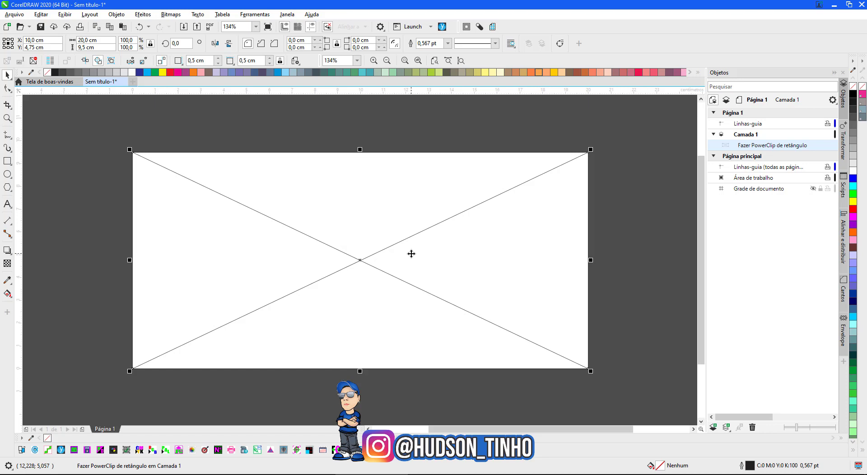
pyautogui.doubleClick(390, 222)
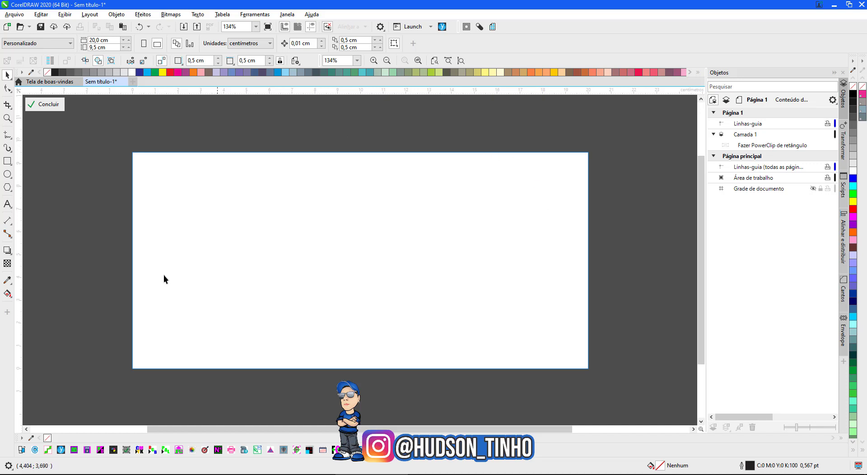
# Step: Try to place 3.jpg from the BARBIE folder inside the PowerClip at its original size, and delete the placed image
pyautogui.rightClick(110, 208)
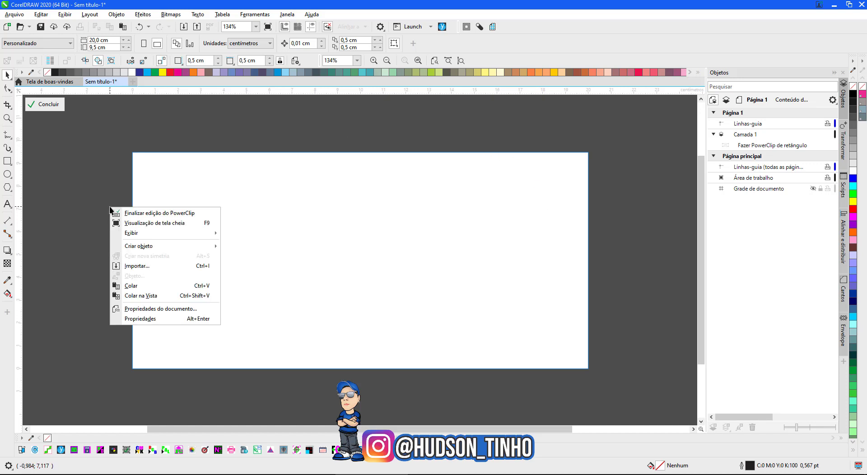
pyautogui.click(158, 270)
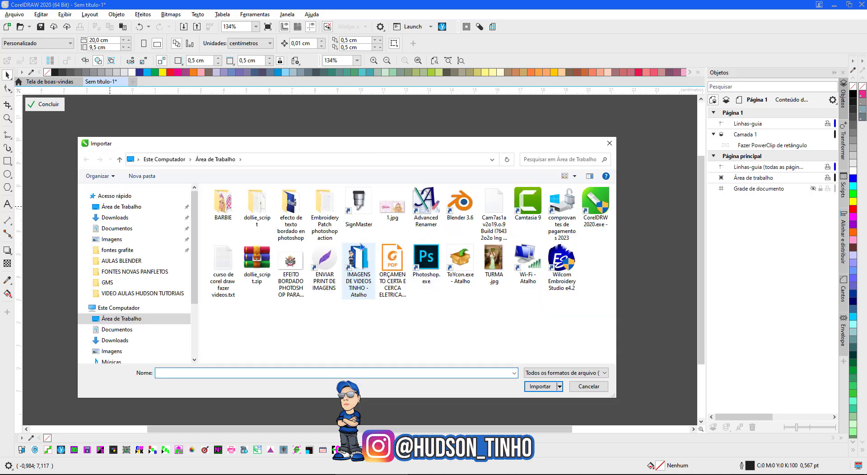
pyautogui.doubleClick(228, 210)
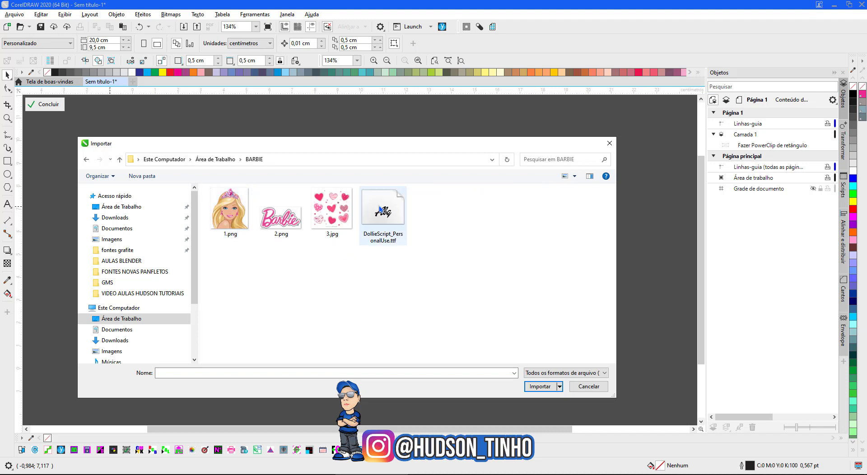
pyautogui.click(326, 223)
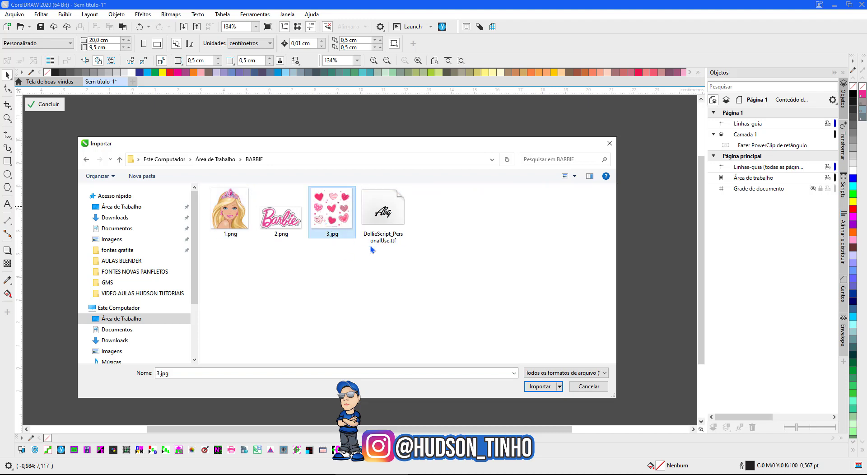
pyautogui.click(539, 389)
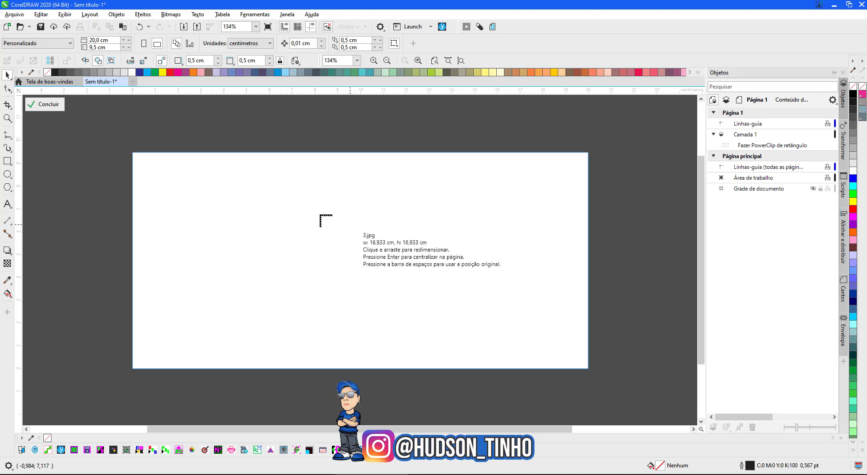
pyautogui.click(119, 154)
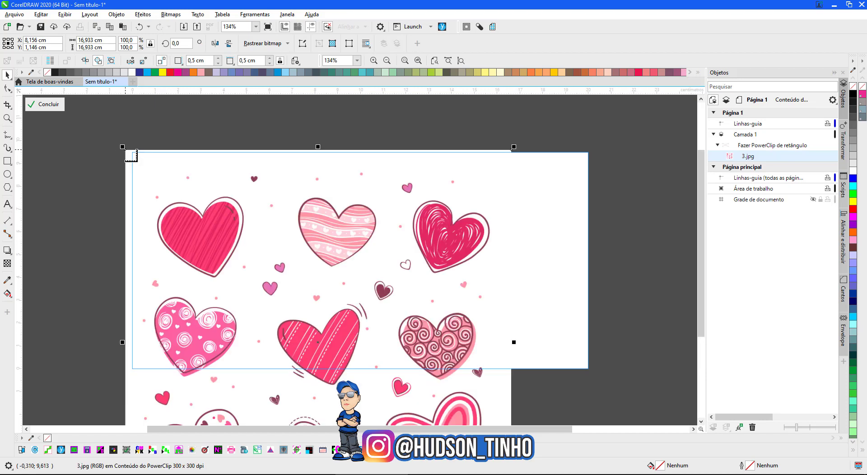
pyautogui.scroll(-3, 221, 165)
pyautogui.press('Delete')
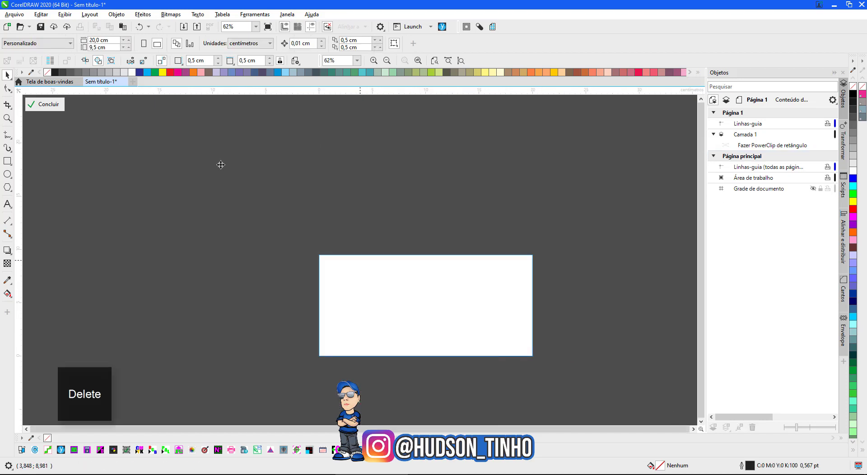
# Step: Import 3.jpg at the upper-left corner of the PowerClip frame and scale it to about 10.27 cm square
pyautogui.rightClick(277, 306)
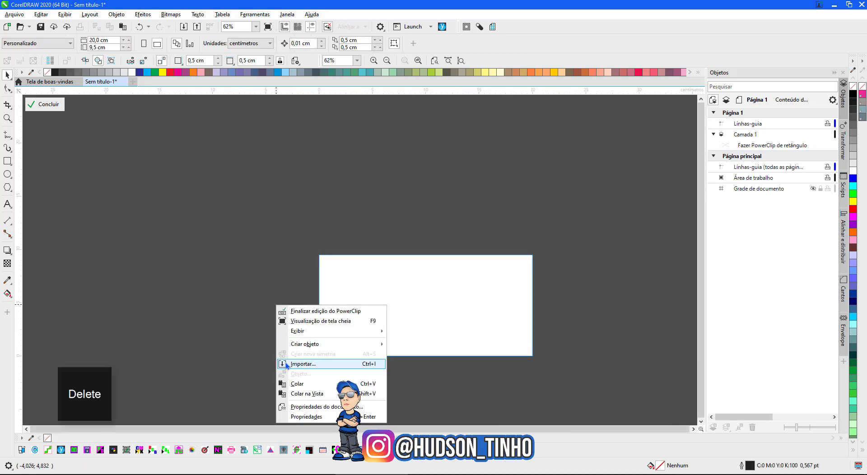
pyautogui.click(299, 364)
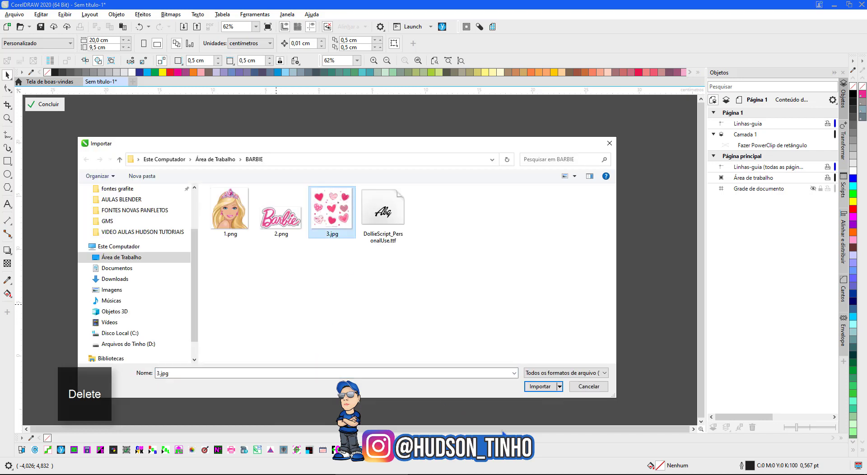
pyautogui.click(540, 387)
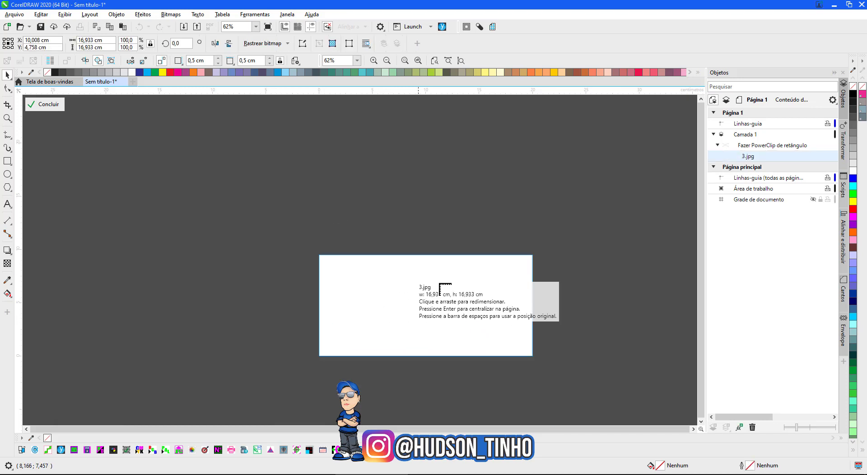
pyautogui.scroll(1, 434, 334)
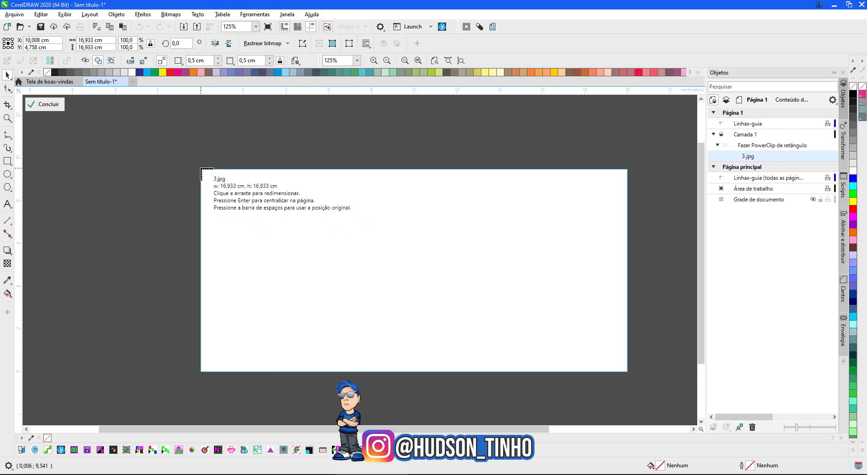
pyautogui.moveTo(202, 171); pyautogui.dragTo(410, 390)
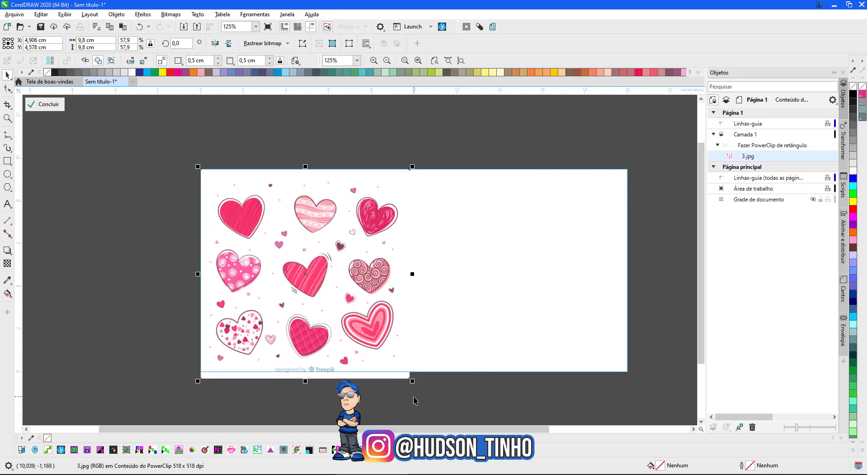
pyautogui.moveTo(412, 382); pyautogui.dragTo(422, 391)
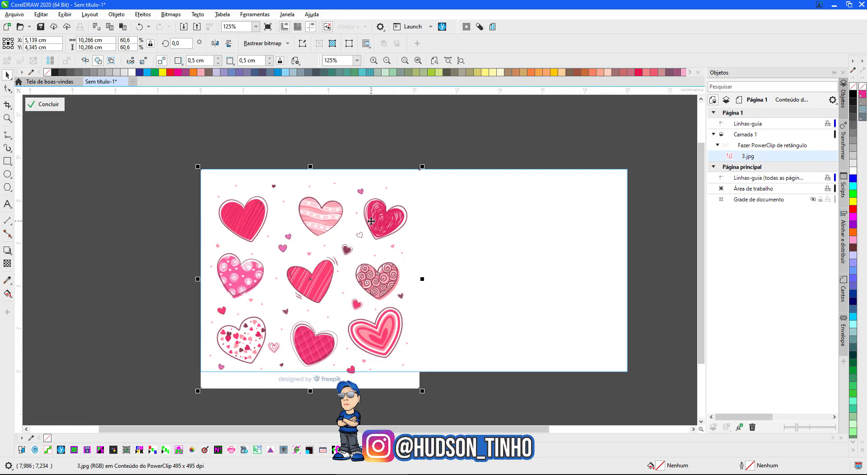
# Step: Duplicate the hearts image and place the copy beside the original so it covers the right half of the frame
pyautogui.hotkey('ctrl', 'c')
pyautogui.hotkey('ctrl', 'v')
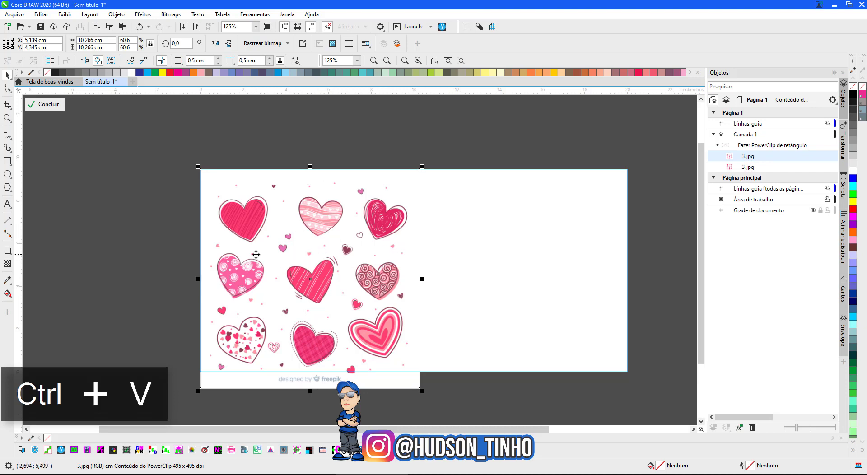
pyautogui.moveTo(279, 265); pyautogui.dragTo(500, 248)
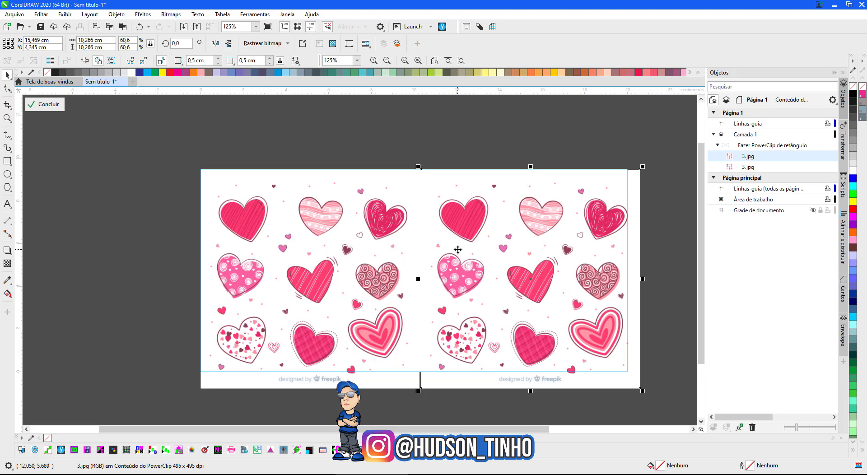
pyautogui.moveTo(608, 279); pyautogui.dragTo(600, 277)
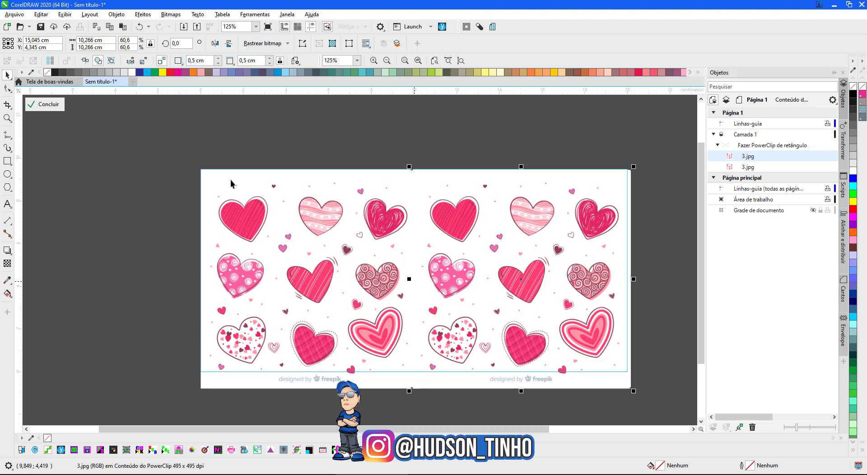
# Step: Group the two hearts images and finish editing the PowerClip contents
pyautogui.click(159, 168)
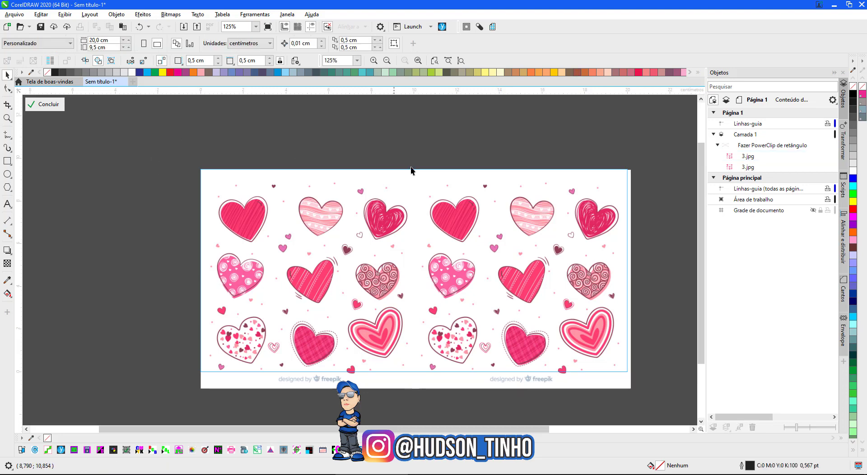
pyautogui.moveTo(156, 145); pyautogui.dragTo(659, 412)
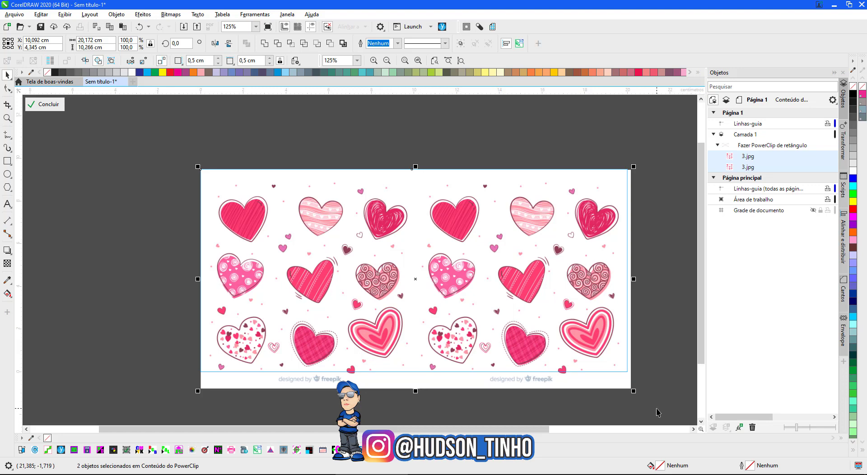
pyautogui.hotkey('ctrl', 'g')
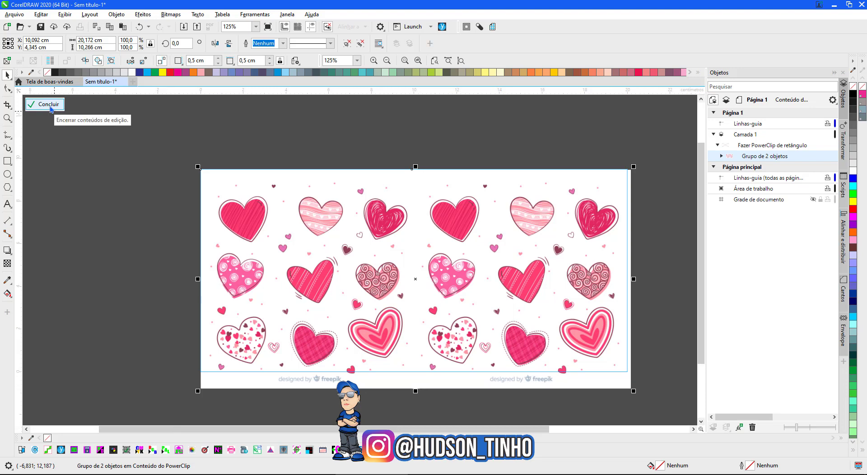
pyautogui.click(207, 132)
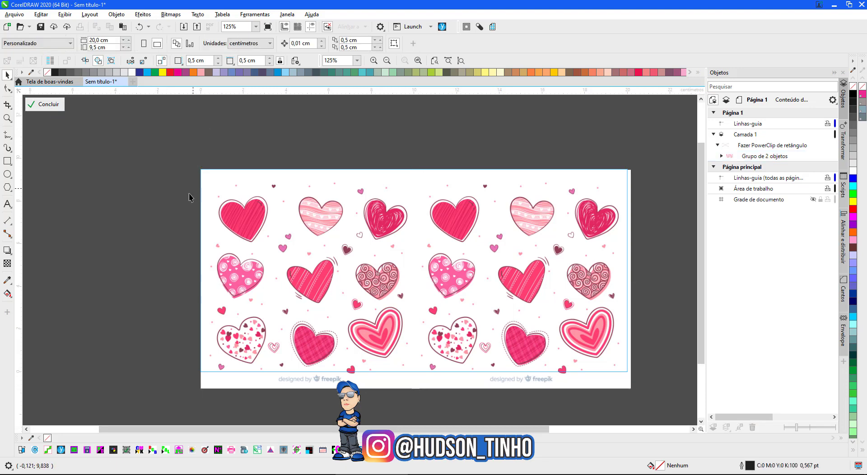
pyautogui.keyDown('ctrl'); pyautogui.click(172, 241); pyautogui.keyUp('ctrl')
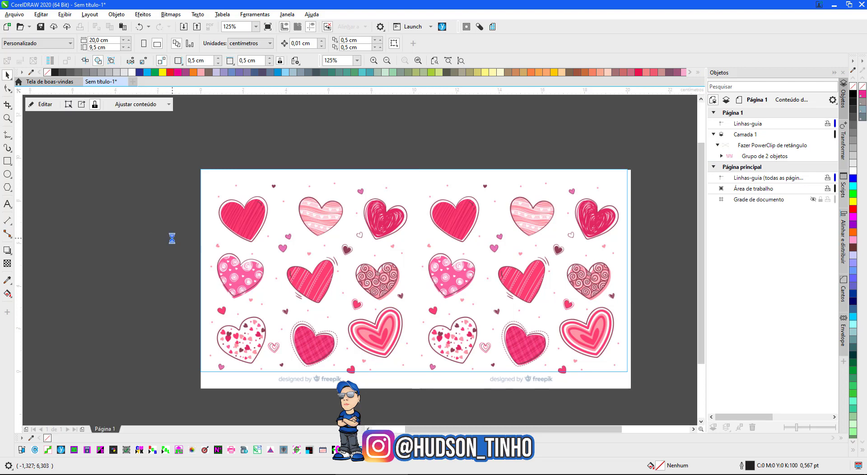
# Step: Import 1.png from the BARBIE folder onto the hearts background at about 7.09 × 7.66 cm
pyautogui.click(324, 132)
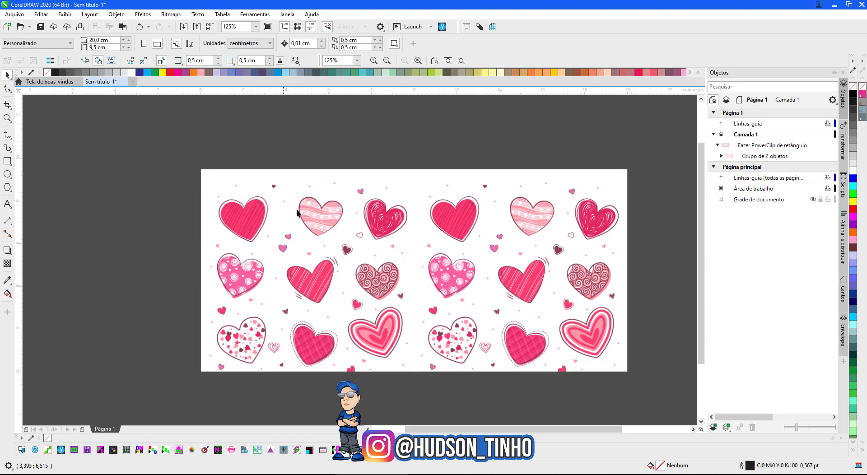
pyautogui.rightClick(138, 187)
pyautogui.click(167, 232)
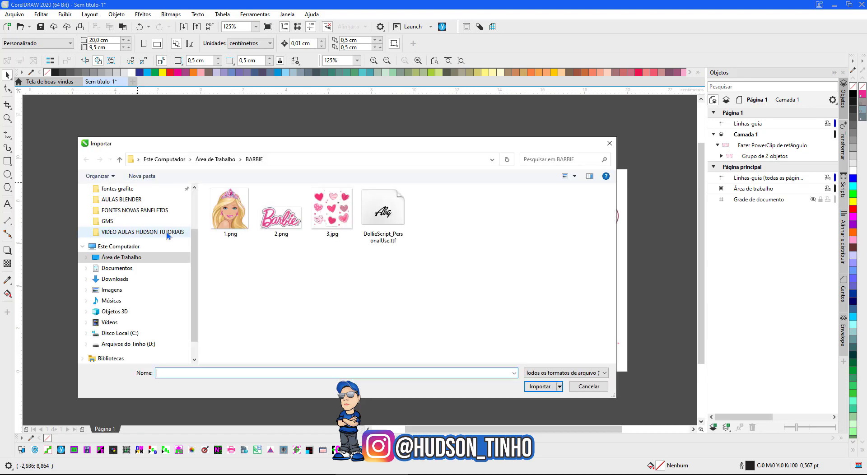
pyautogui.click(238, 219)
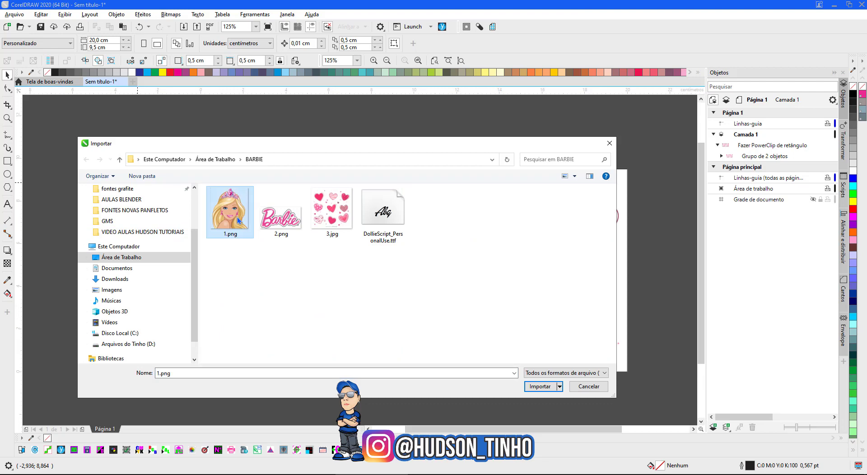
pyautogui.click(552, 387)
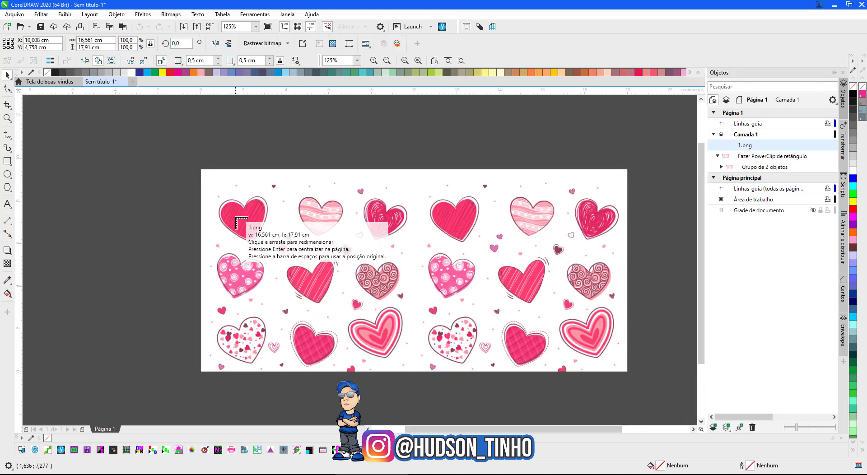
pyautogui.moveTo(226, 226); pyautogui.dragTo(386, 397)
# Step: Position the Barbie portrait at the lower edge of the design's right half and scale it to about 6.22 × 6.73 cm
pyautogui.moveTo(291, 322)
pyautogui.mouseDown()
pyautogui.moveTo(316, 294)
pyautogui.moveTo(298, 297)
pyautogui.moveTo(511, 310)
pyautogui.moveTo(502, 308)
pyautogui.moveTo(524, 290)
pyautogui.moveTo(556, 291)
pyautogui.moveTo(530, 289)
pyautogui.mouseUp()
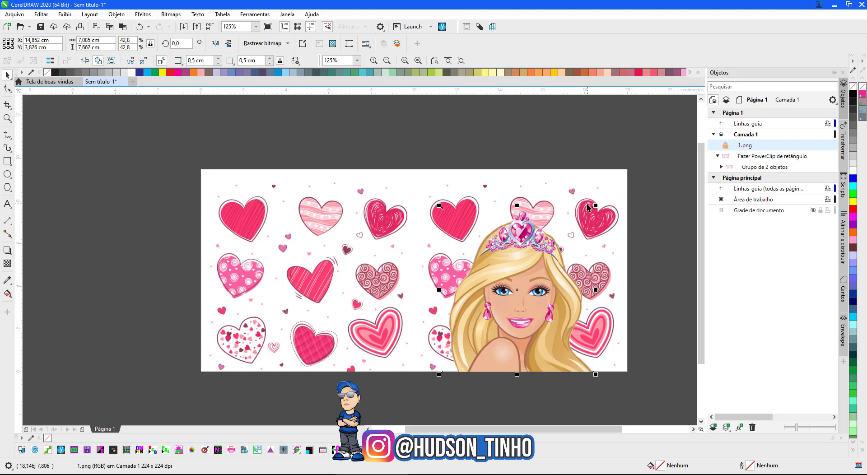
pyautogui.moveTo(596, 206); pyautogui.dragTo(578, 225)
pyautogui.moveTo(522, 271); pyautogui.dragTo(530, 272)
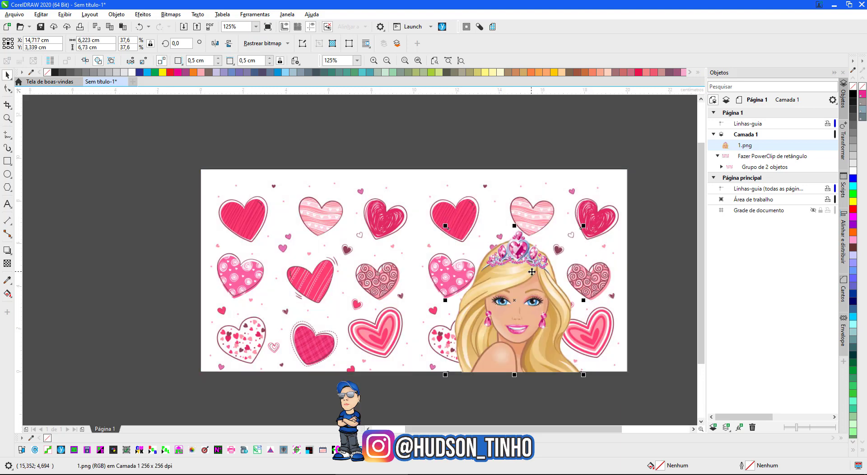
pyautogui.click(202, 132)
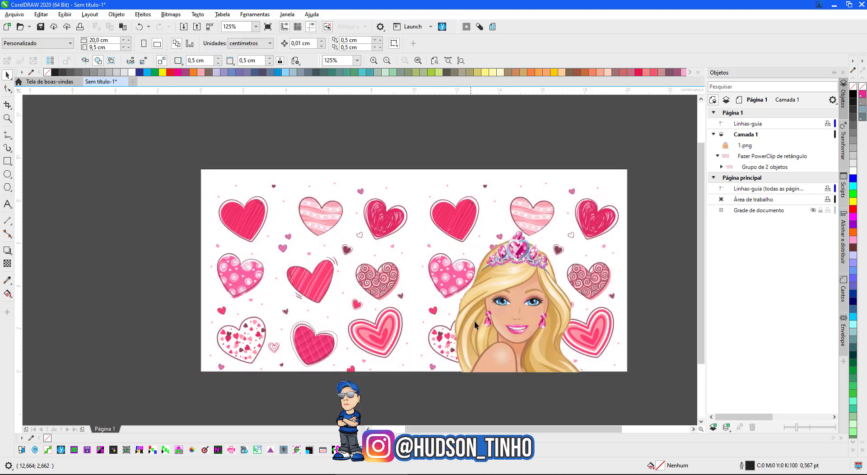
# Step: Place the Barbie portrait inside the hearts PowerClip frame
pyautogui.click(538, 319)
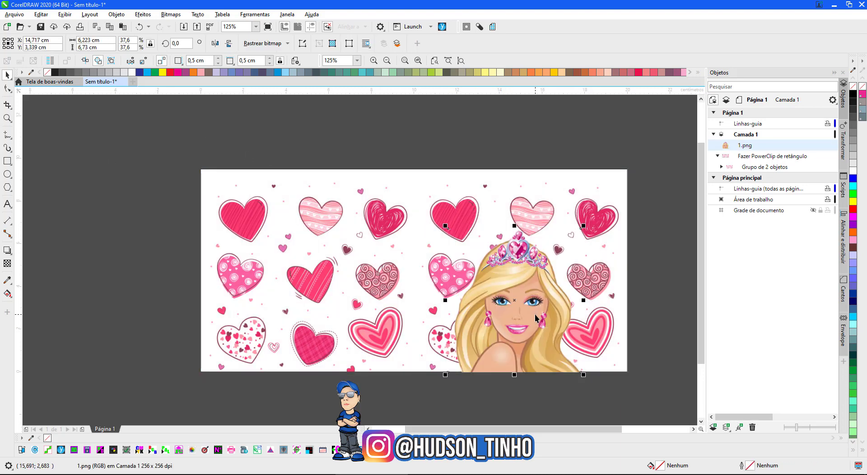
pyautogui.rightClick(512, 271)
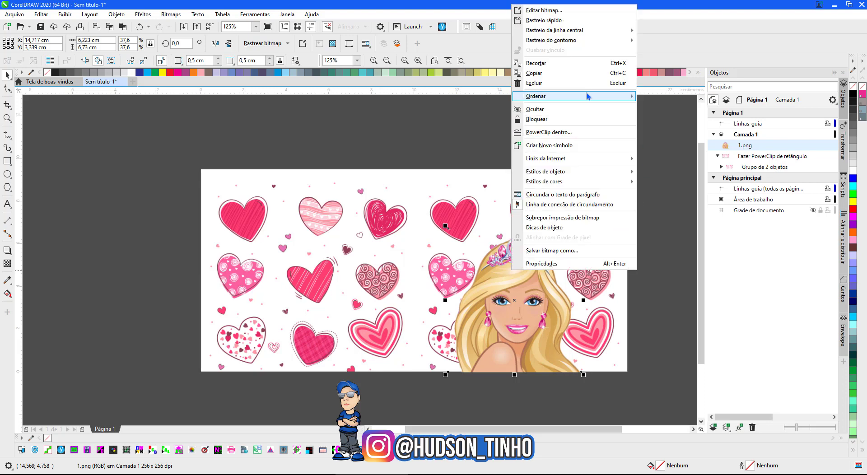
pyautogui.moveTo(578, 97)
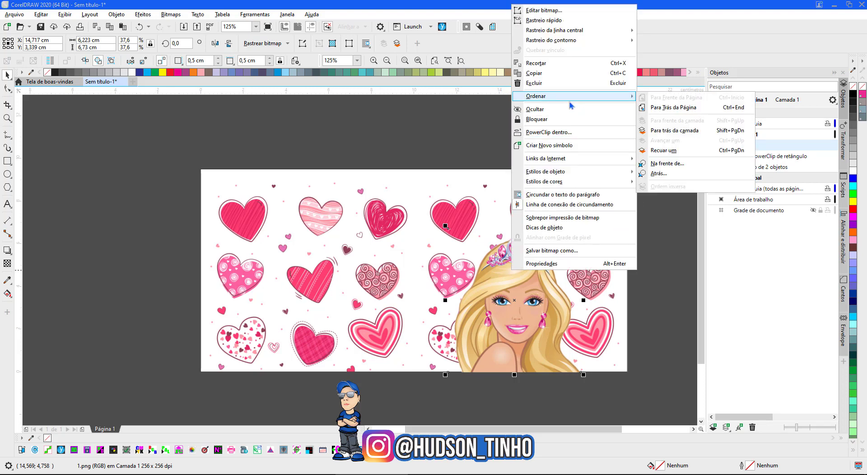
pyautogui.click(563, 134)
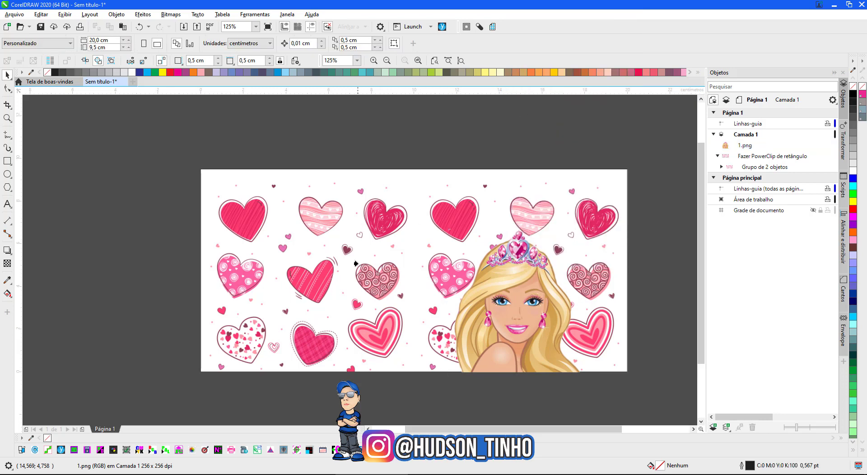
pyautogui.click(377, 280)
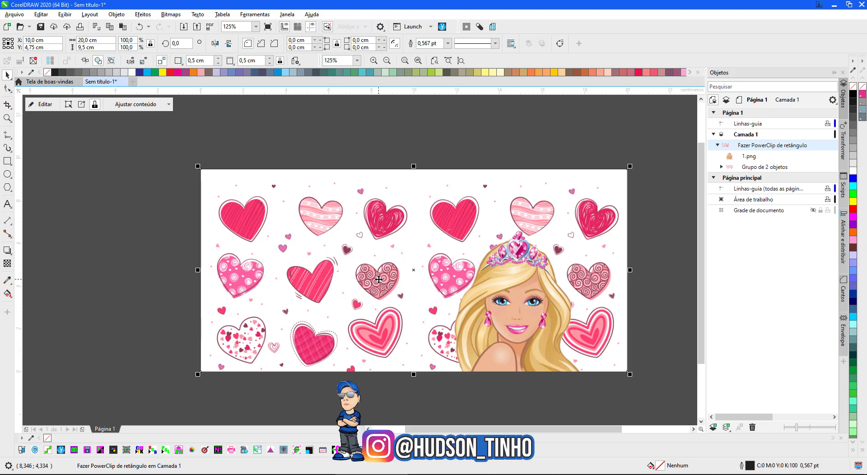
pyautogui.click(116, 227)
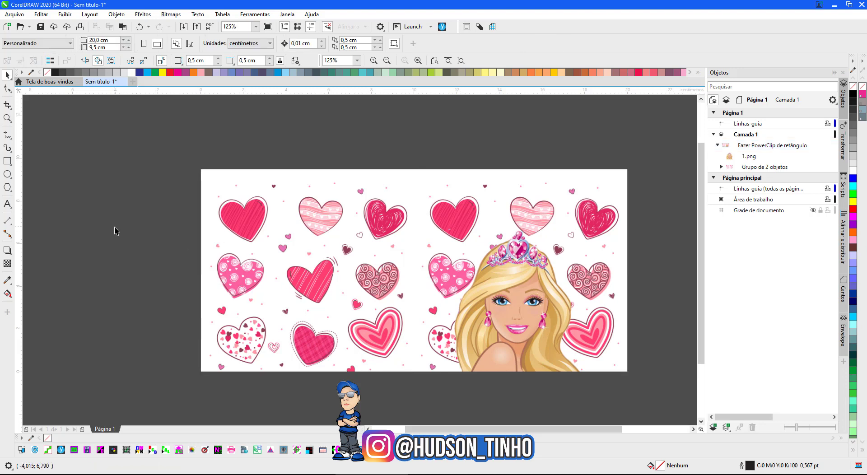
# Step: Import the Barbie logo 2.png onto the left half of the design at about 6.84 × 3.67 cm
pyautogui.rightClick(115, 224)
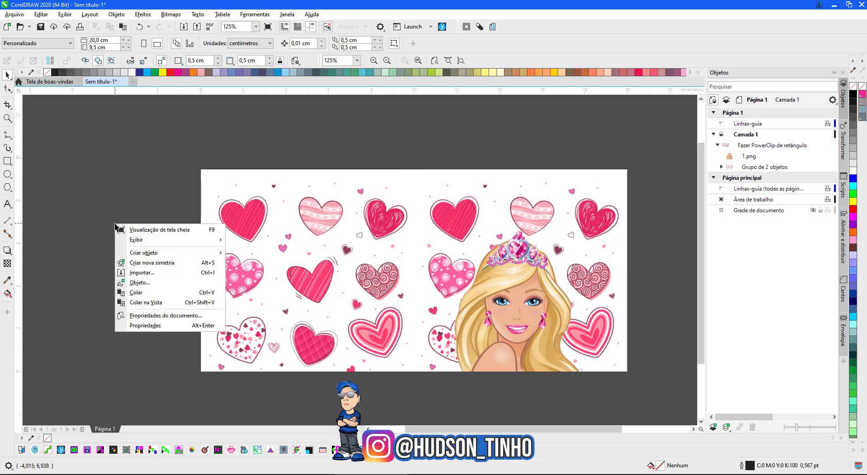
pyautogui.click(146, 273)
pyautogui.click(281, 212)
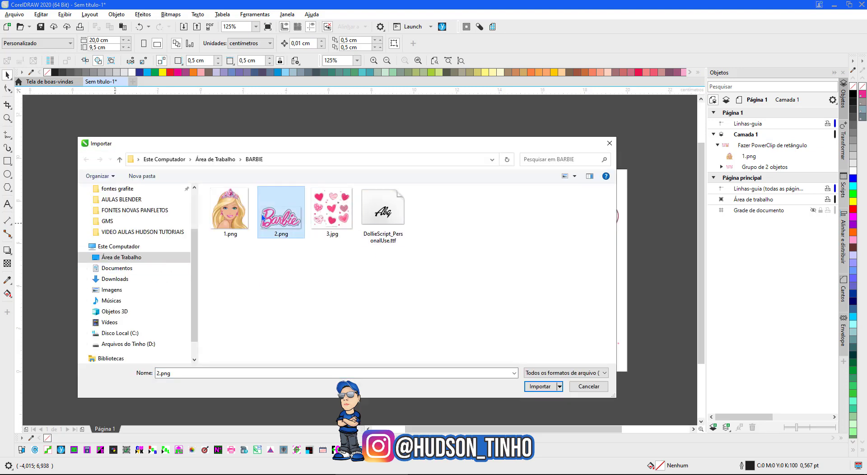
pyautogui.click(540, 386)
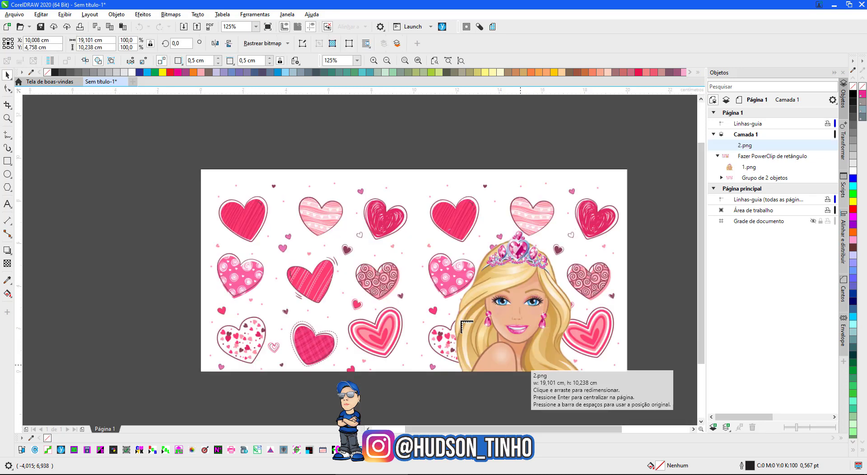
pyautogui.moveTo(266, 269); pyautogui.dragTo(396, 338)
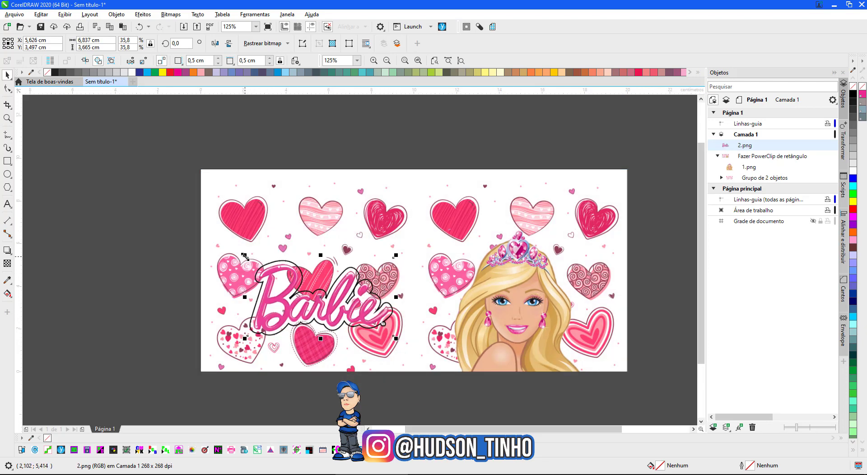
# Step: Enlarge the Barbie logo to about 9.17 × 4.91 cm and move it off the page, left of the hearts frame
pyautogui.moveTo(245, 256); pyautogui.dragTo(199, 231)
pyautogui.moveTo(247, 273); pyautogui.dragTo(263, 275)
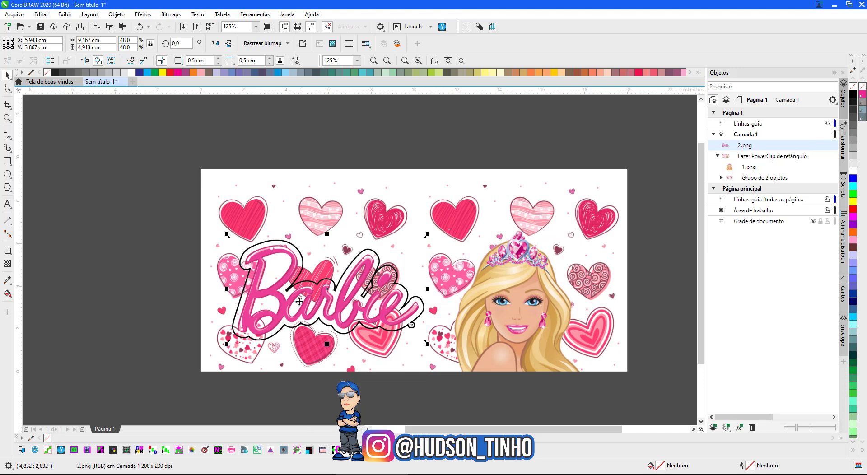
pyautogui.moveTo(299, 301); pyautogui.dragTo(312, 287)
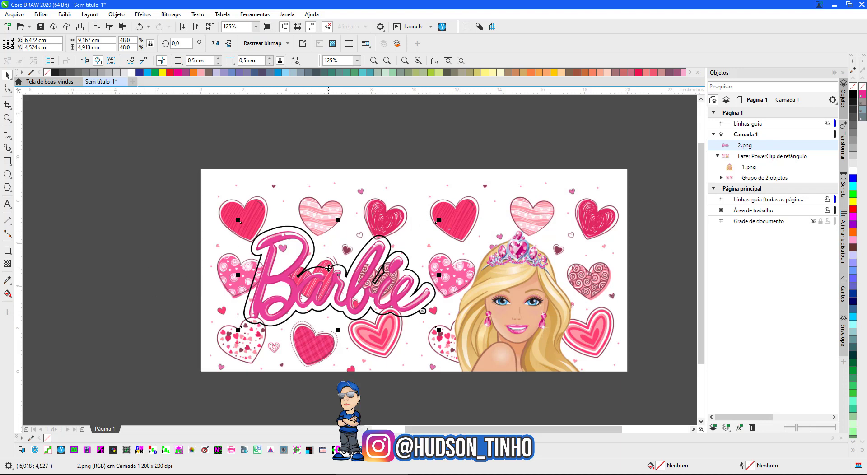
pyautogui.moveTo(342, 284); pyautogui.dragTo(96, 236)
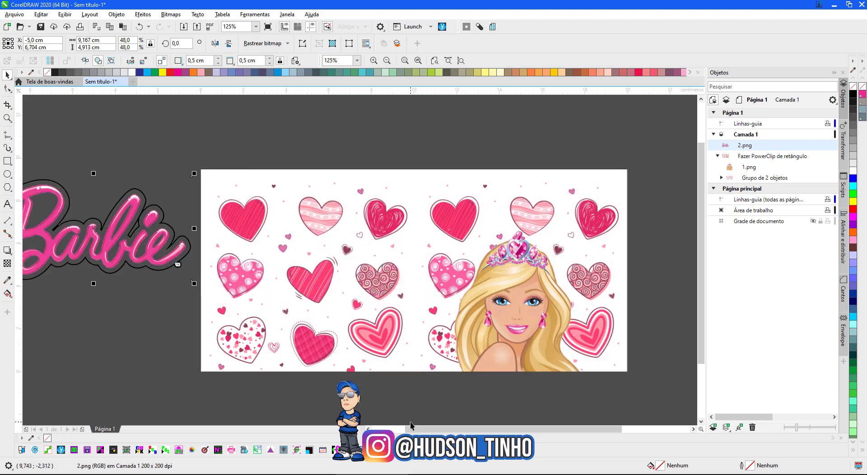
# Step: Start a B-Spline along the logo's black outline, from the notch beside the B's stem around the curl at its upper left
pyautogui.moveTo(413, 428); pyautogui.dragTo(385, 428)
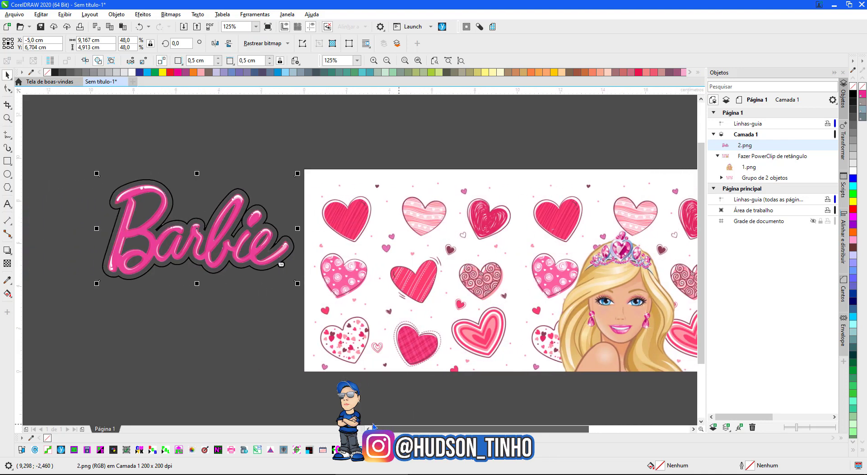
pyautogui.scroll(2, 87, 222)
pyautogui.scroll(-2, 360, 265)
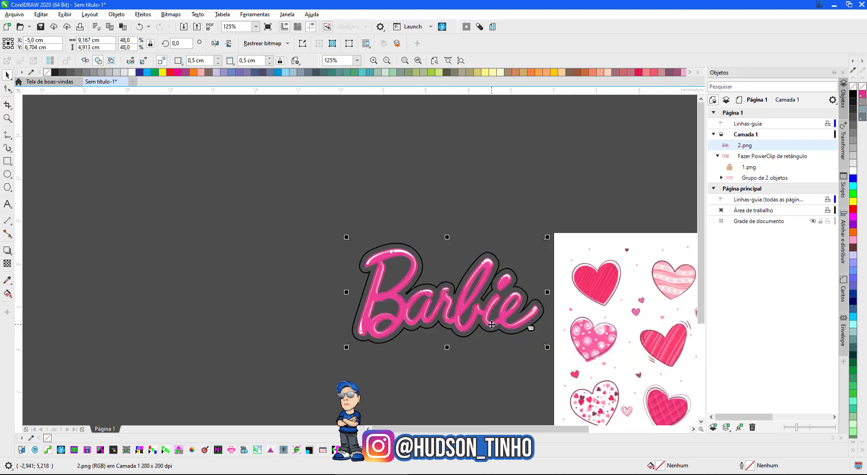
pyautogui.scroll(2, 493, 325)
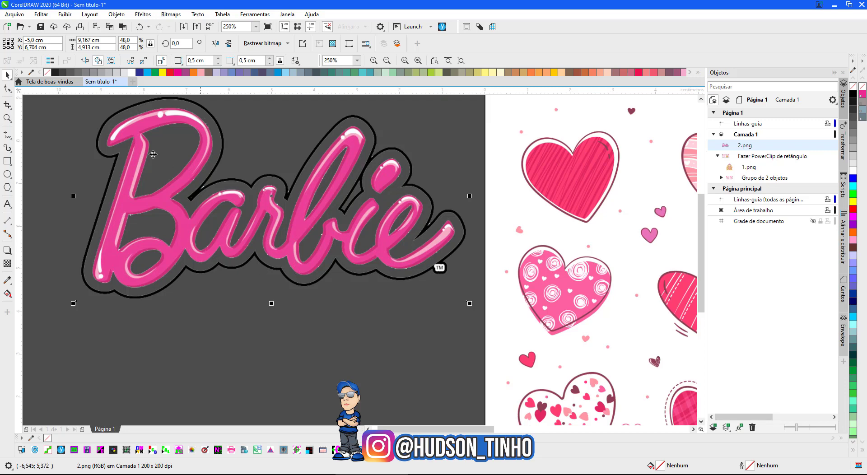
pyautogui.click(6, 139)
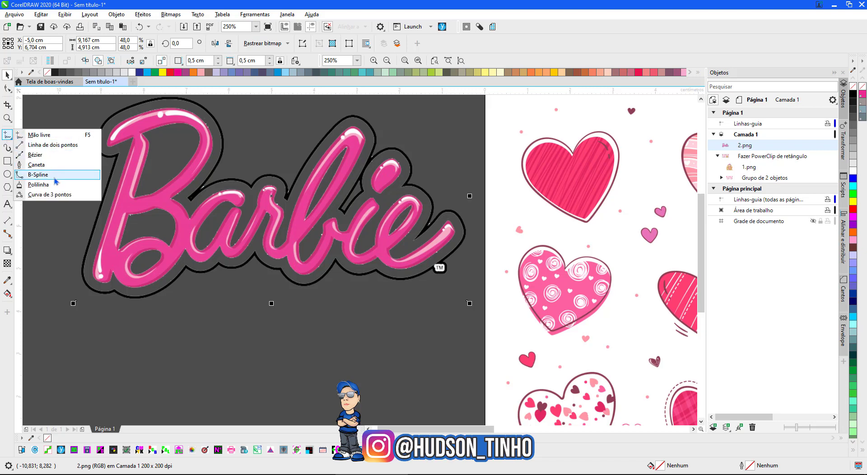
pyautogui.click(38, 174)
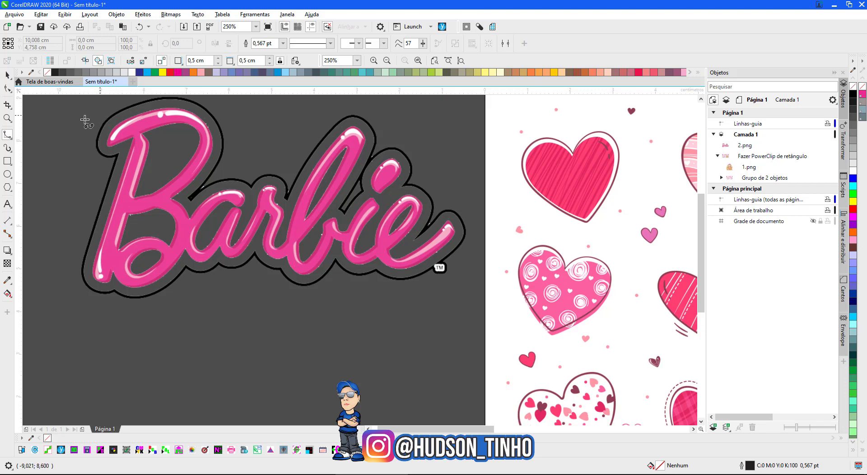
pyautogui.scroll(2, 69, 122)
pyautogui.scroll(2, 465, 335)
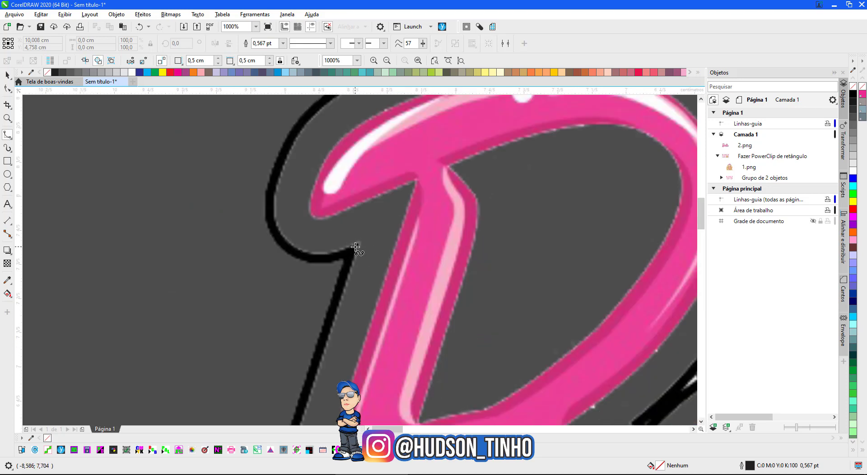
pyautogui.click(356, 247)
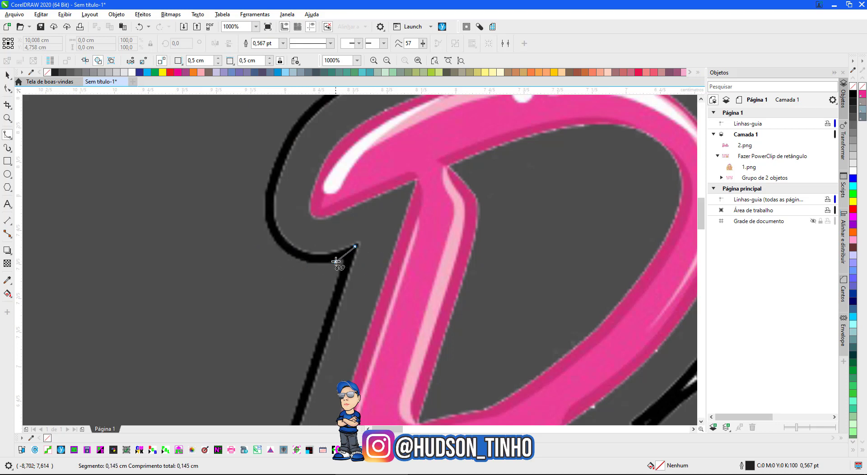
pyautogui.click(335, 255)
pyautogui.click(317, 257)
pyautogui.click(300, 254)
pyautogui.click(282, 244)
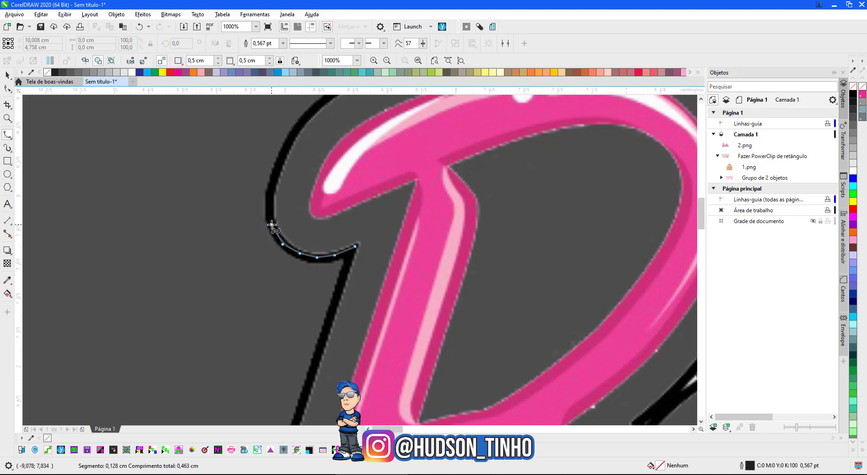
pyautogui.click(270, 224)
pyautogui.click(266, 209)
pyautogui.click(278, 176)
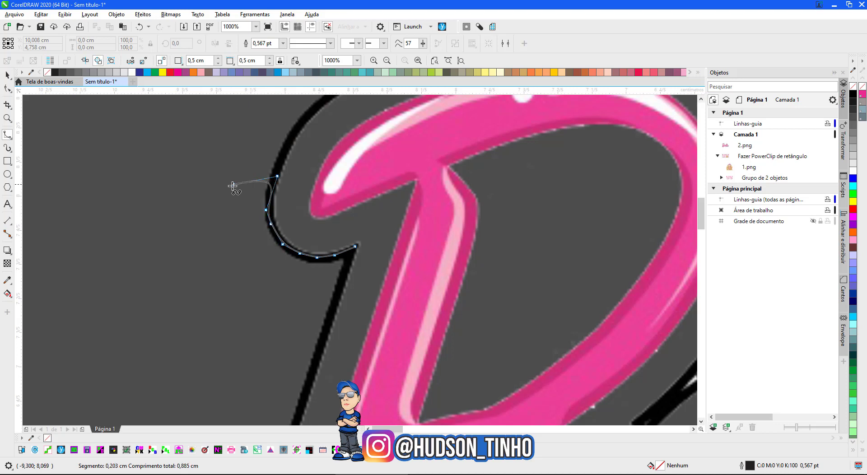
# Step: Place two B-Spline points away from the logo's outline and remove both of them
pyautogui.click(232, 186)
pyautogui.click(214, 302)
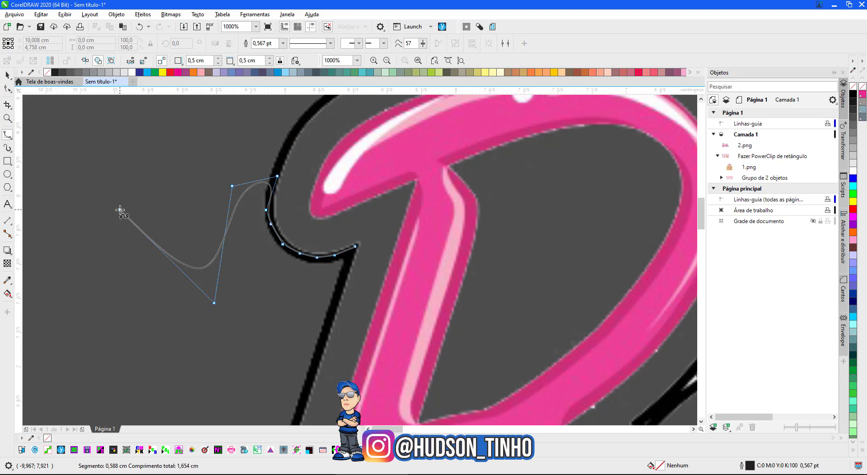
pyautogui.press('BackSpace')
pyautogui.press('BackSpace')
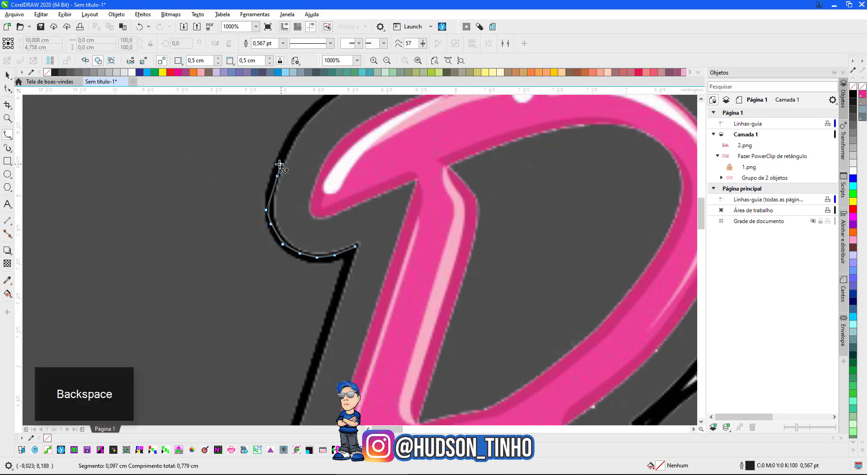
# Step: Continue the B-Spline along the logo's black outline from the B's upper-left curl across the top of the B
pyautogui.click(282, 154)
pyautogui.scroll(1, 301, 124)
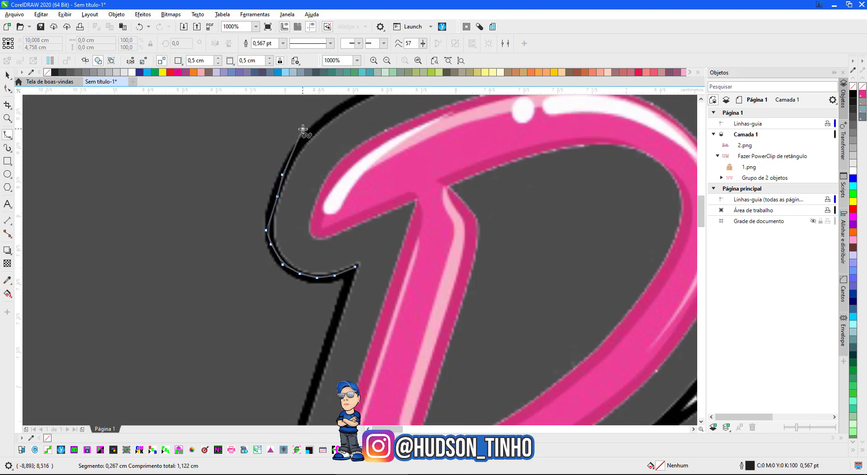
pyautogui.click(300, 142)
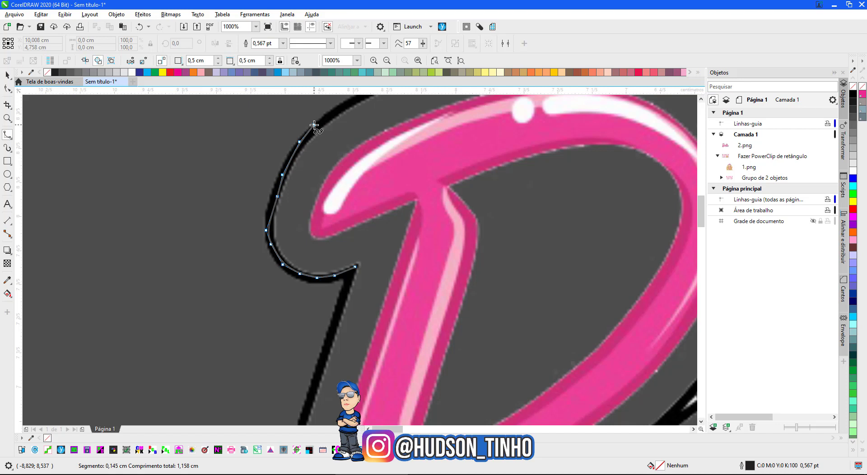
pyautogui.scroll(3, 317, 135)
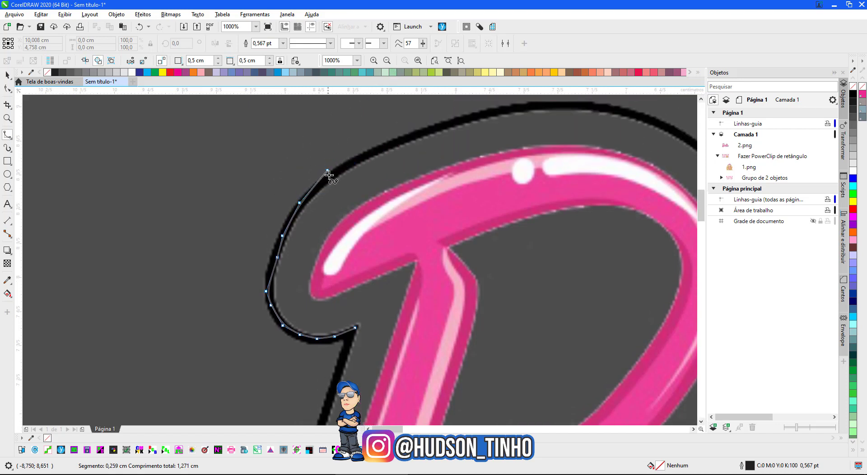
pyautogui.click(332, 174)
pyautogui.click(394, 139)
pyautogui.scroll(1, 422, 139)
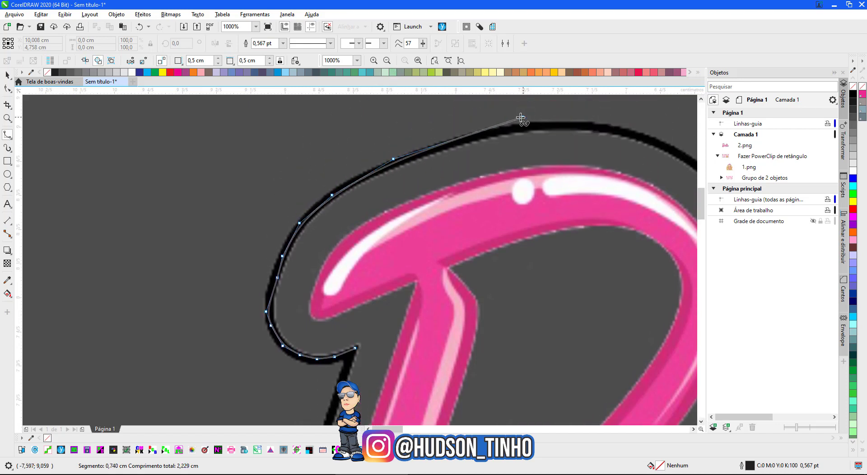
pyautogui.click(514, 127)
pyautogui.click(604, 126)
pyautogui.hscroll(3, 678, 136)
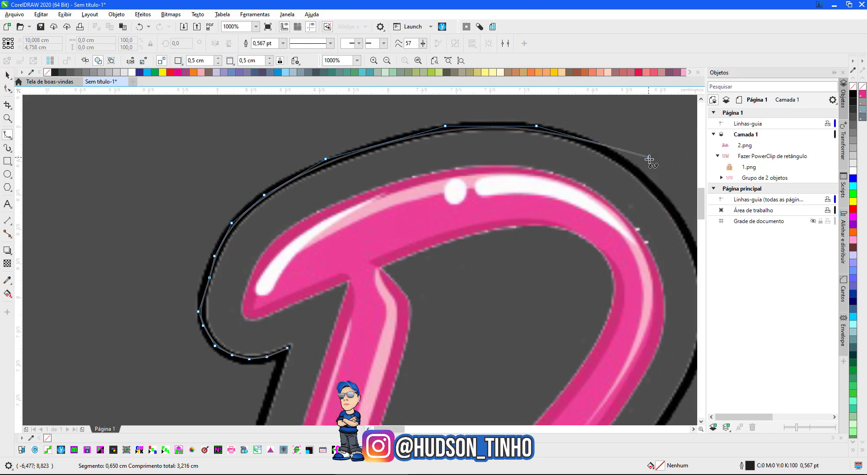
# Step: Continue the B-Spline around the outer curve of the B's upper bowl and down towards the notch before the letter a
pyautogui.click(619, 156)
pyautogui.hscroll(3, 614, 153)
pyautogui.click(612, 216)
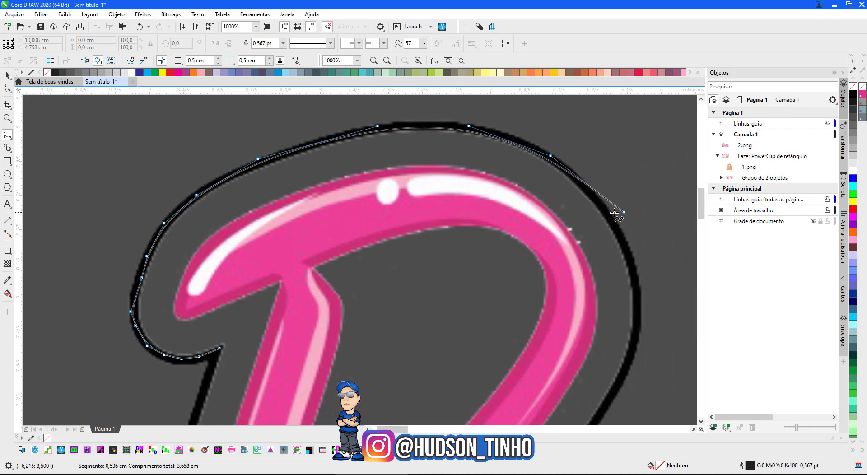
pyautogui.click(623, 231)
pyautogui.click(639, 297)
pyautogui.click(624, 368)
pyautogui.scroll(-2, 612, 407)
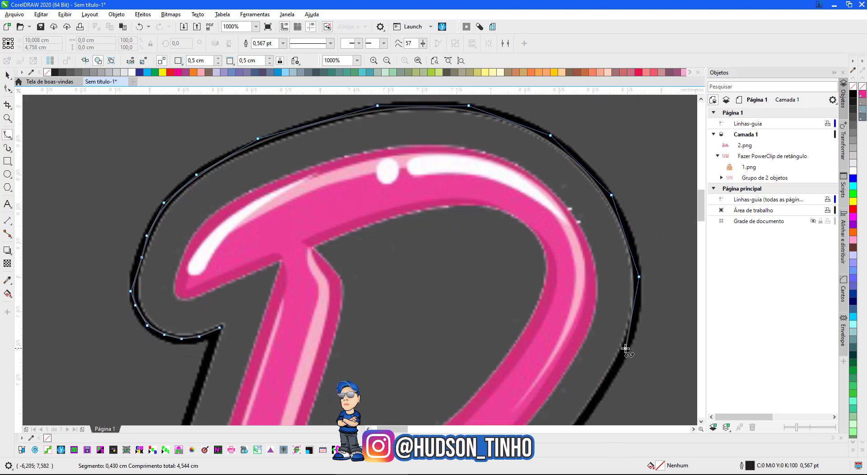
pyautogui.click(592, 407)
pyautogui.scroll(-2, 581, 387)
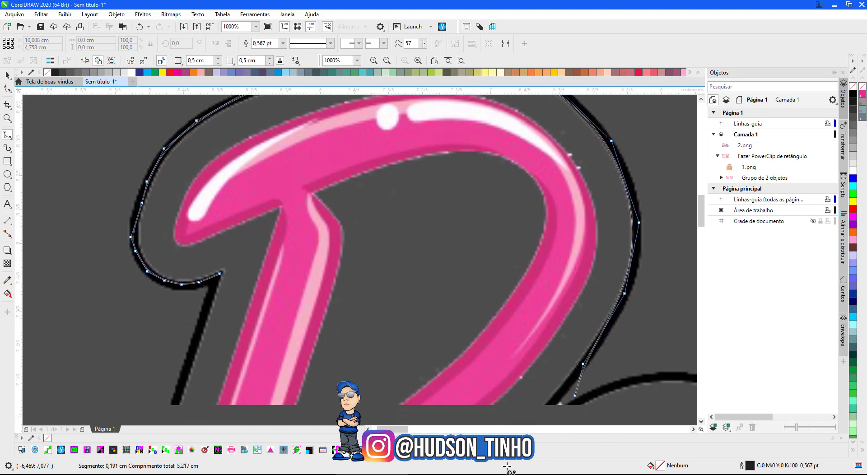
pyautogui.scroll(-2, 570, 391)
pyautogui.click(531, 397)
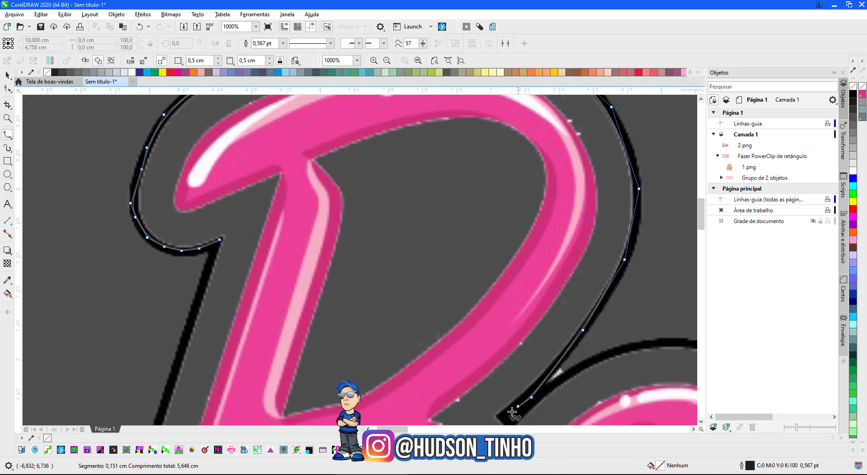
# Step: Trace the B-Spline around the tip of the notch between the B and the a, and up over the a's outline
pyautogui.scroll(-2, 510, 409)
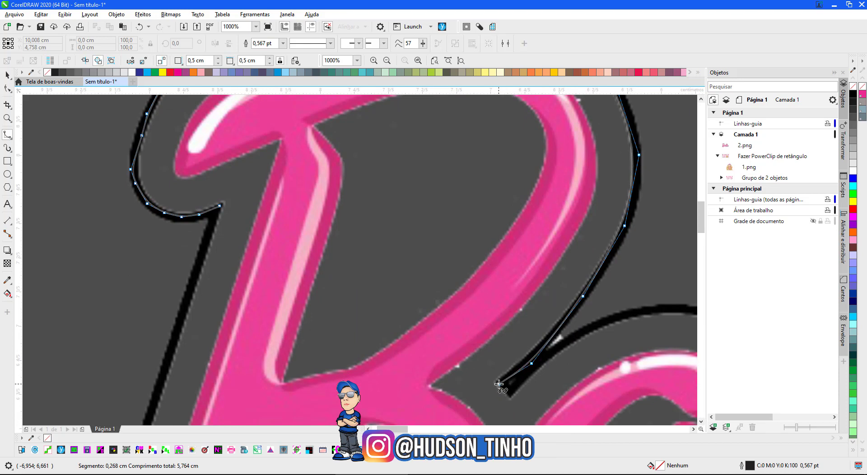
pyautogui.click(499, 385)
pyautogui.click(510, 393)
pyautogui.click(524, 376)
pyautogui.click(553, 349)
pyautogui.click(591, 326)
pyautogui.click(642, 311)
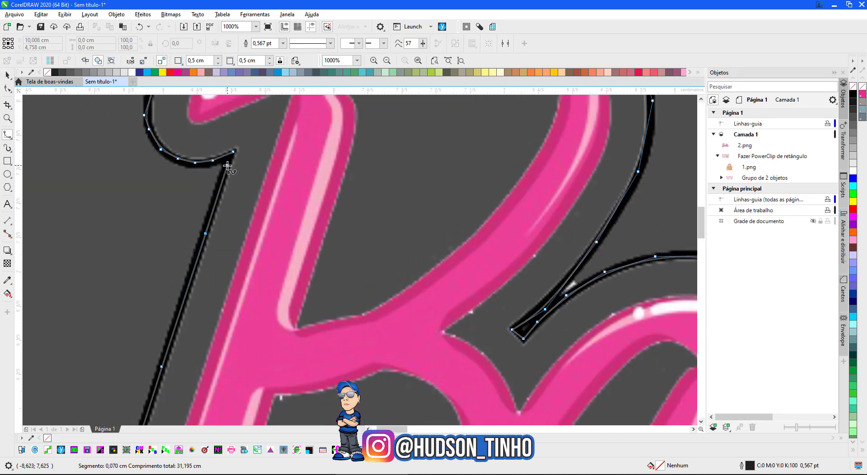
# Step: Finish the B-Spline up the B's stem and close it at the starting point beside the curl
pyautogui.click(228, 166)
pyautogui.scroll(1, 230, 181)
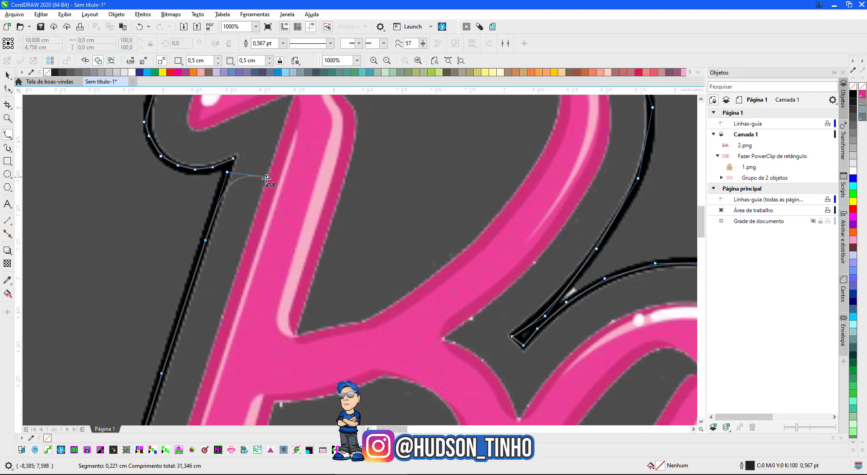
pyautogui.doubleClick(233, 158)
pyautogui.press('F3')
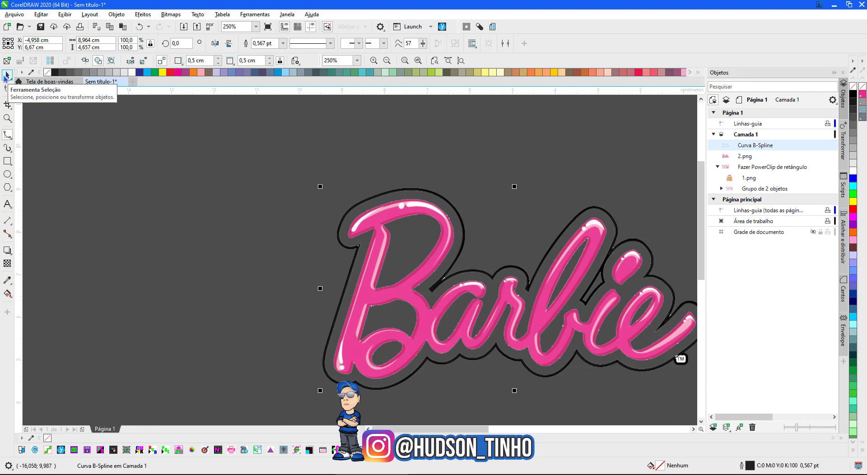
# Step: Fill the traced B-Spline curve with white and send it to the back of the layer
pyautogui.click(7, 76)
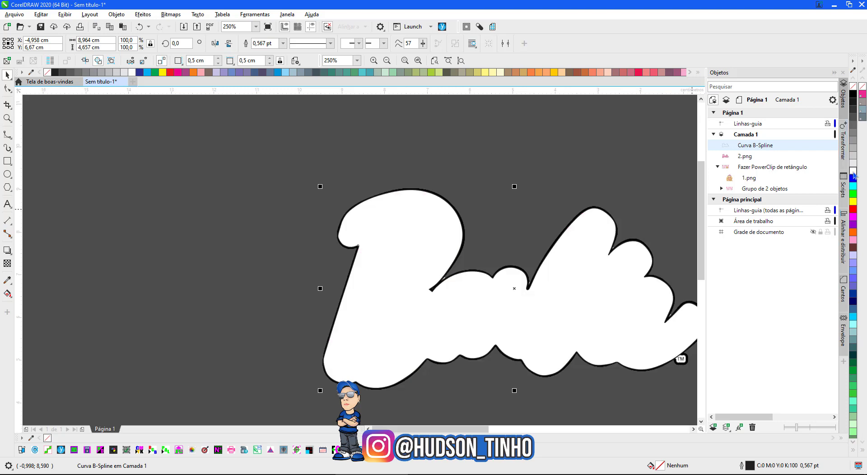
pyautogui.click(854, 172)
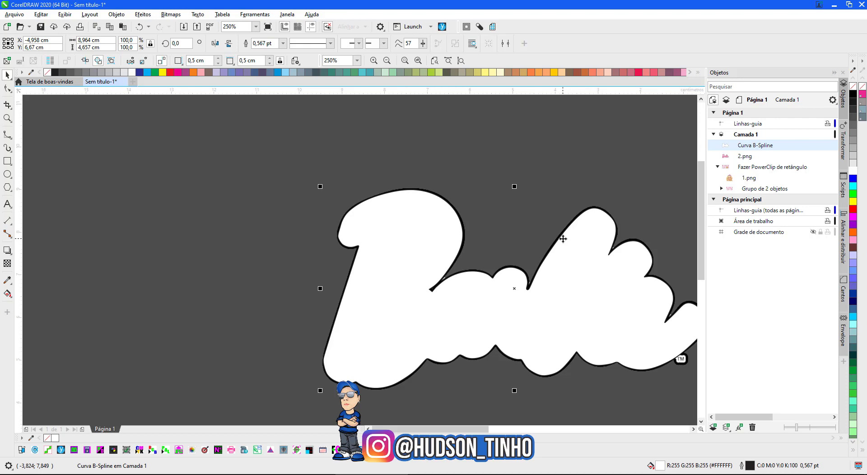
pyautogui.hotkey('shift', 'pagedown')
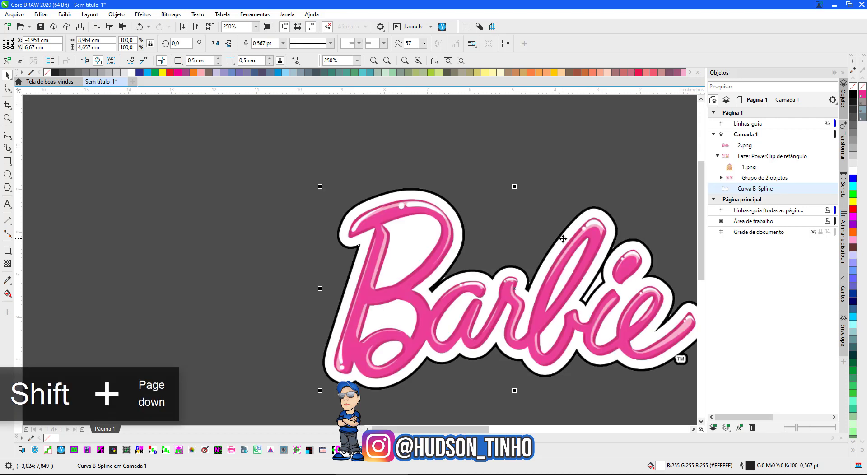
# Step: Remove the outline from the white curve and group the curve with the Barbie logo image
pyautogui.rightClick(856, 88)
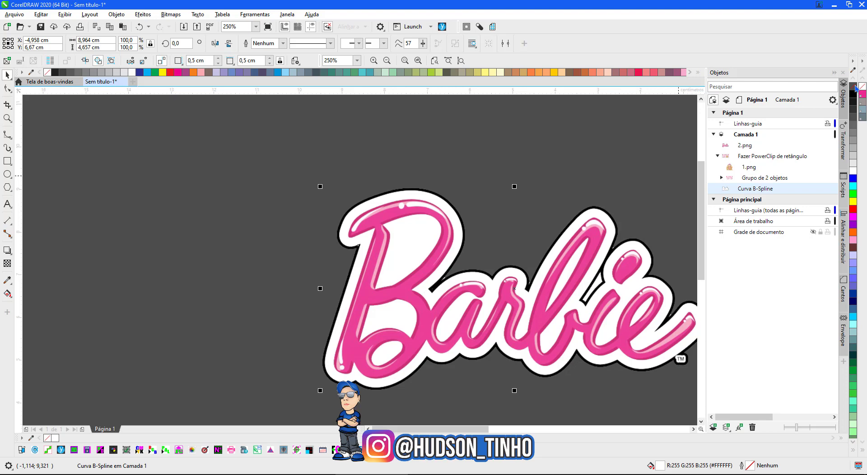
pyautogui.click(165, 164)
pyautogui.scroll(-5, 360, 259)
pyautogui.scroll(2, 458, 292)
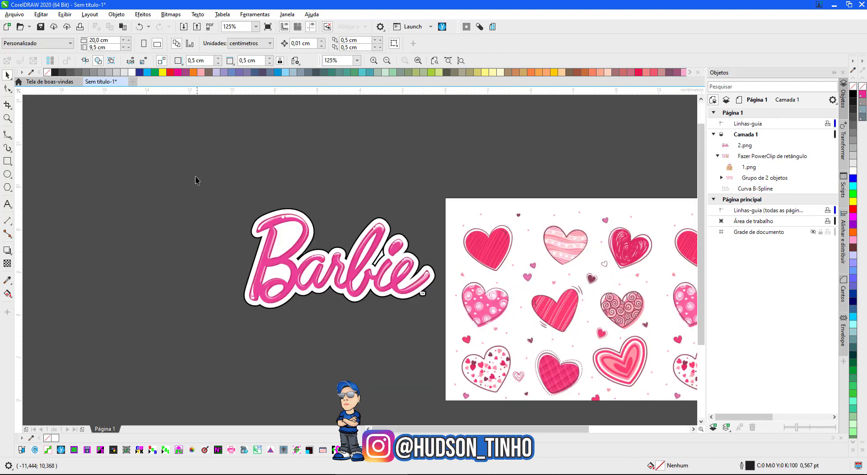
pyautogui.moveTo(191, 174); pyautogui.dragTo(464, 346)
pyautogui.scroll(4, 360, 260)
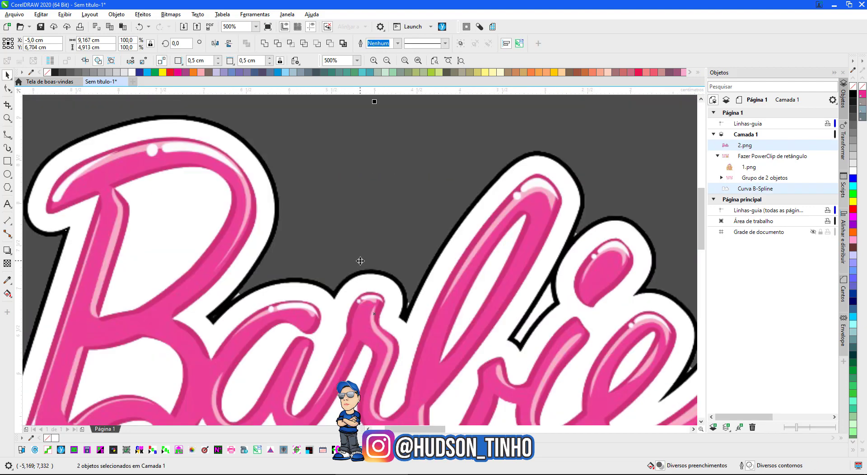
pyautogui.hotkey('ctrl', 'g')
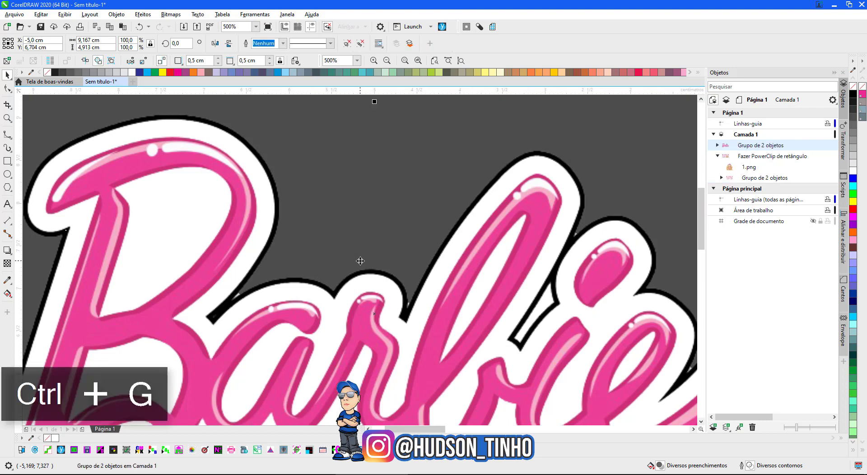
# Step: Bring the grouped logo to the front of the layer and move it onto the left half of the hearts background
pyautogui.scroll(-4, 360, 260)
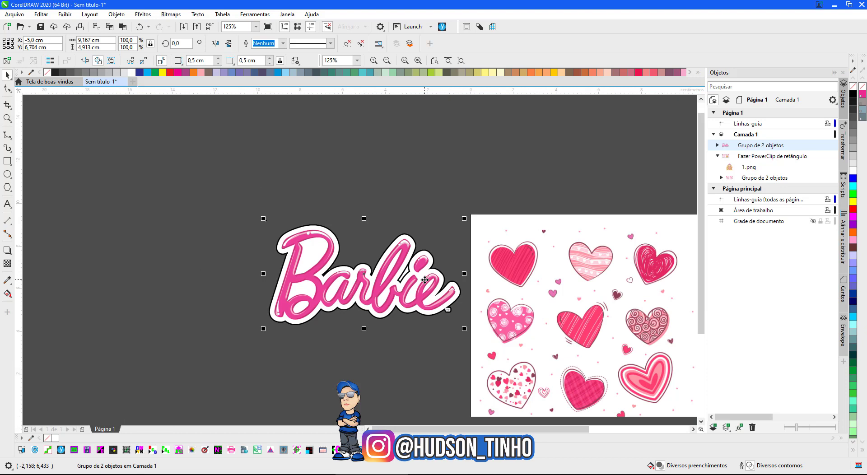
pyautogui.hotkey('shift', 'pageup')
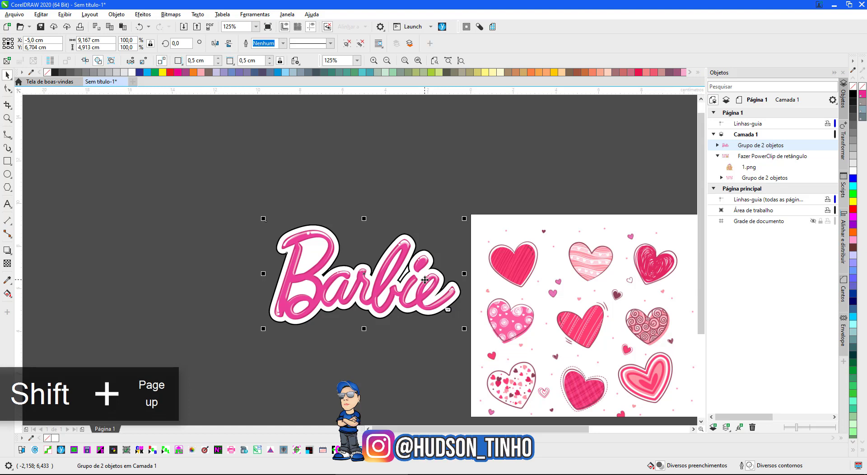
pyautogui.moveTo(411, 280); pyautogui.dragTo(645, 325)
pyautogui.scroll(-1, 129, 216)
pyautogui.scroll(1, 356, 259)
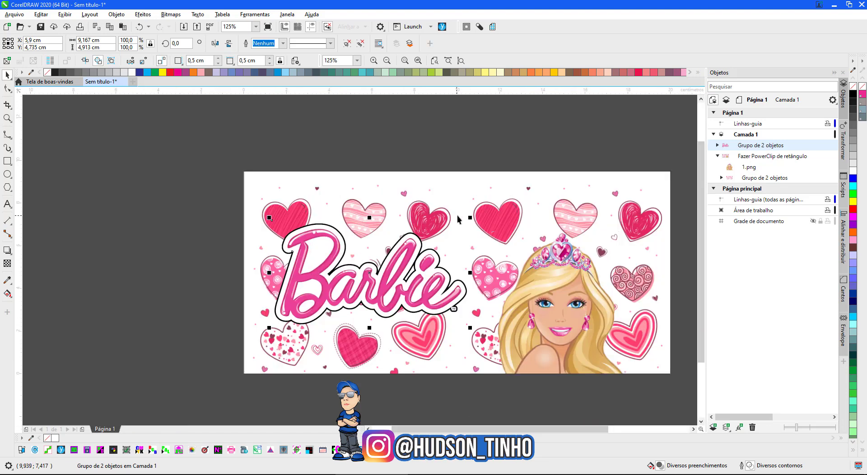
# Step: Shrink the grouped logo to about 7.14 × 3.83 cm and centre it roughly in the left half of the design
pyautogui.moveTo(470, 218); pyautogui.dragTo(427, 241)
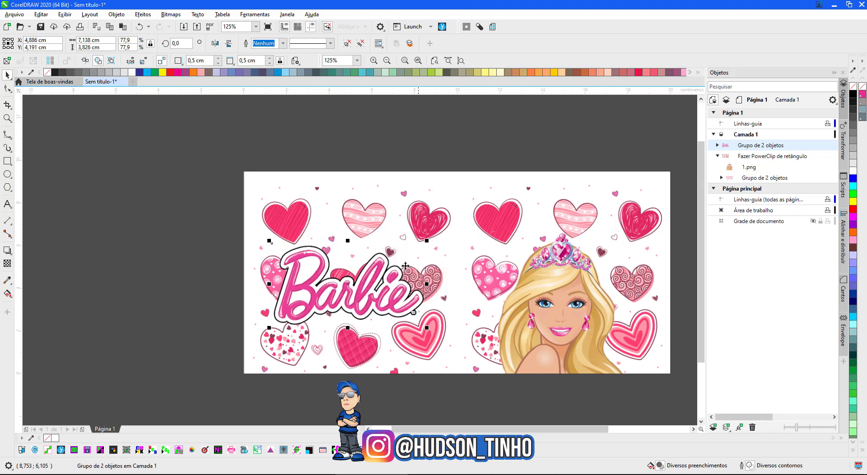
pyautogui.moveTo(376, 296); pyautogui.dragTo(396, 299)
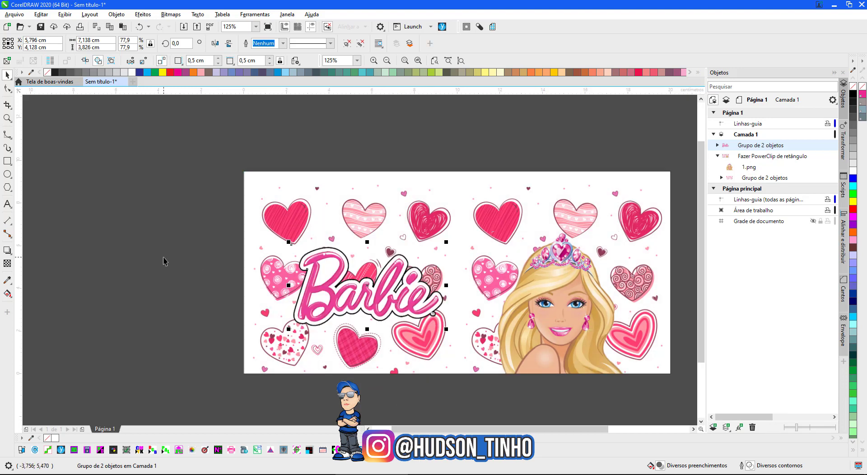
pyautogui.click(163, 233)
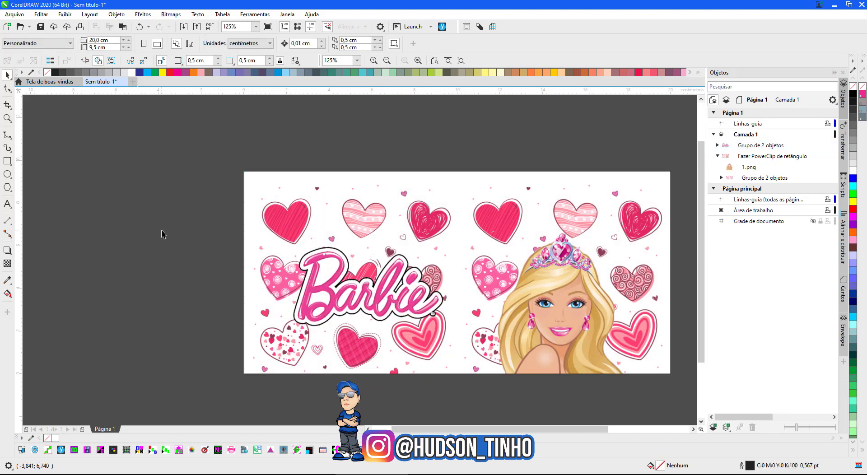
# Step: Draw a closed, straight-sided shape of about 8.02 × 10.5 cm over the Barbie portrait with the Pen tool and fill it white
pyautogui.click(5, 137)
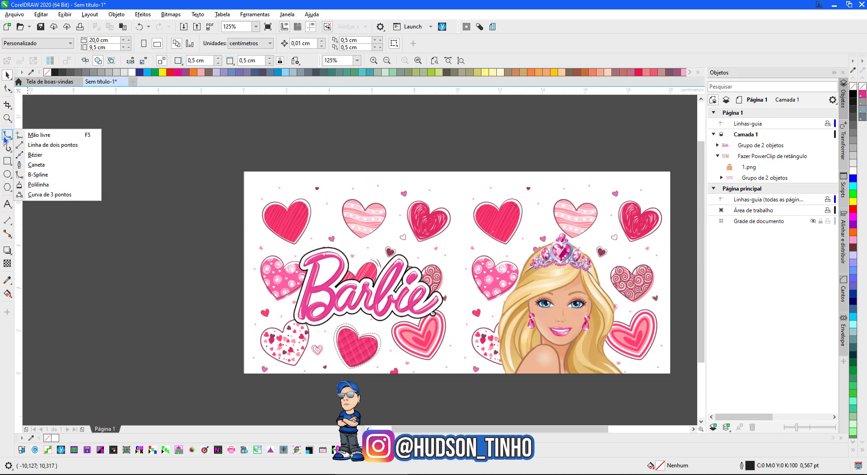
pyautogui.click(35, 164)
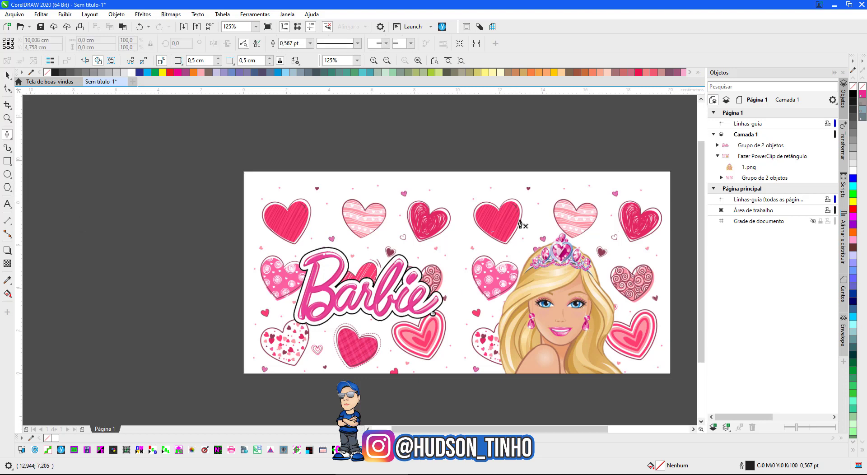
pyautogui.click(483, 279)
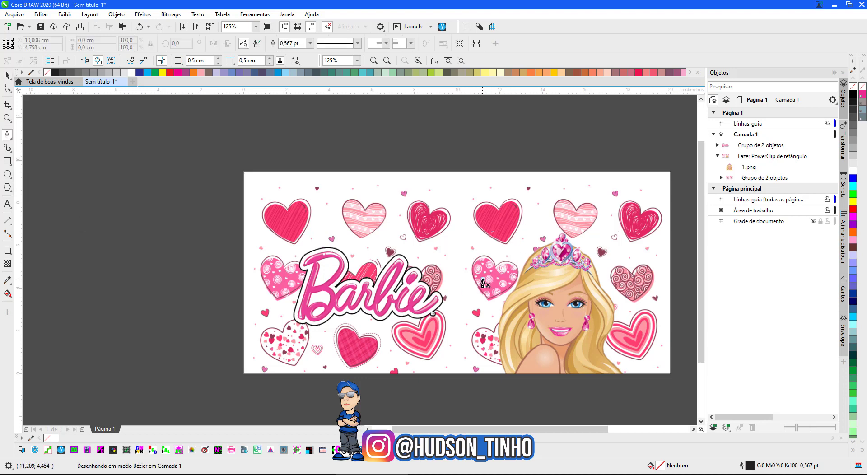
pyautogui.click(576, 197)
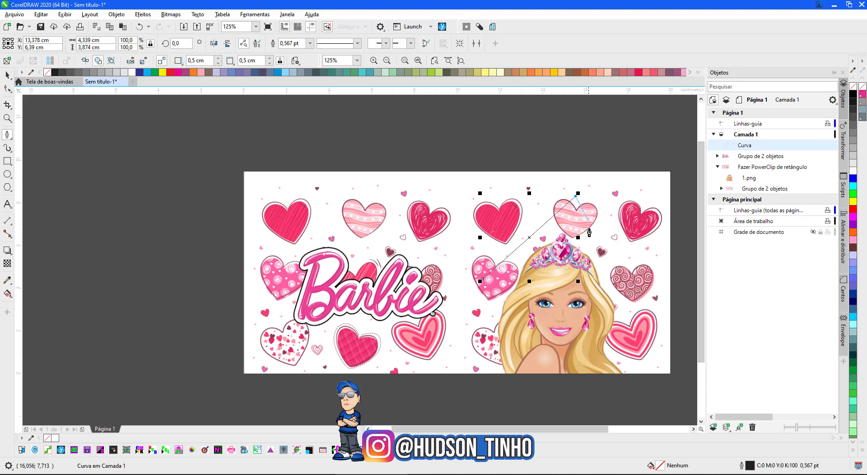
pyautogui.click(608, 314)
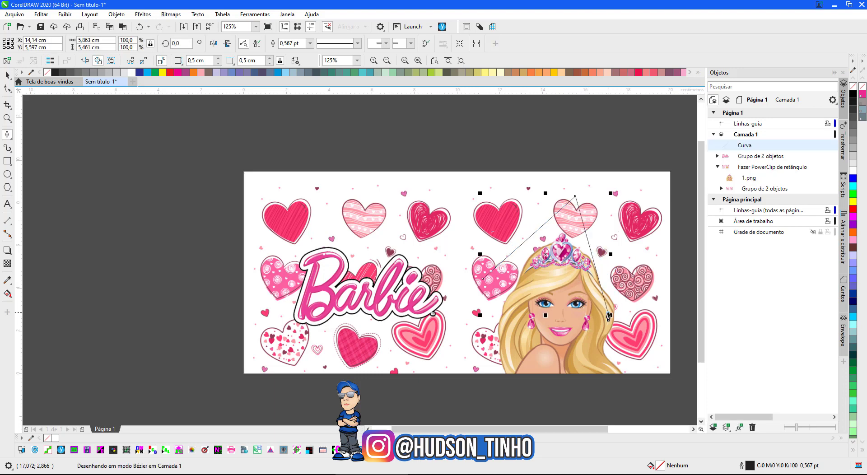
pyautogui.click(655, 314)
pyautogui.click(541, 420)
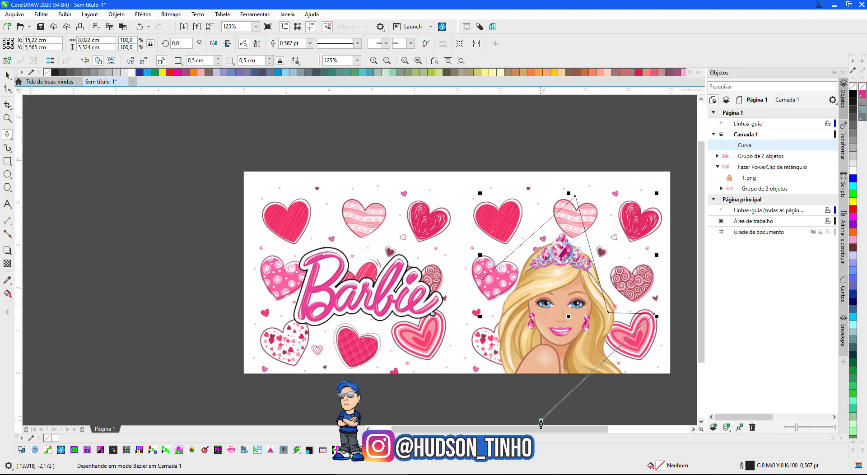
pyautogui.click(486, 350)
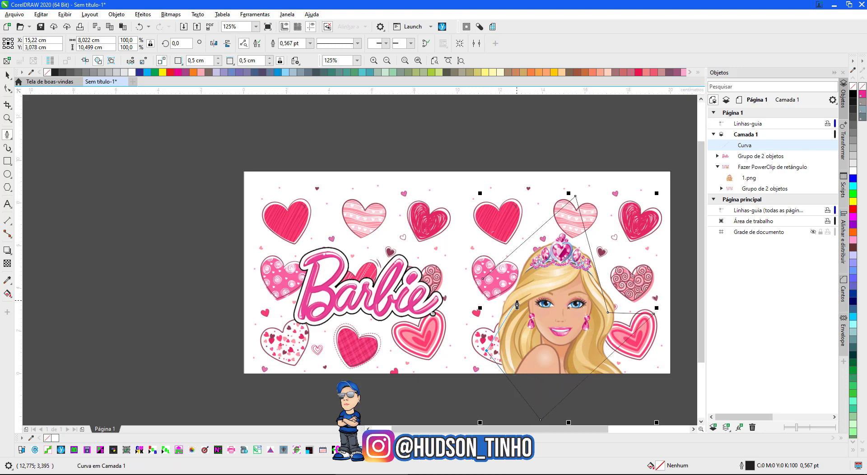
pyautogui.moveTo(483, 279); pyautogui.dragTo(483, 290)
pyautogui.moveTo(482, 283); pyautogui.dragTo(483, 284)
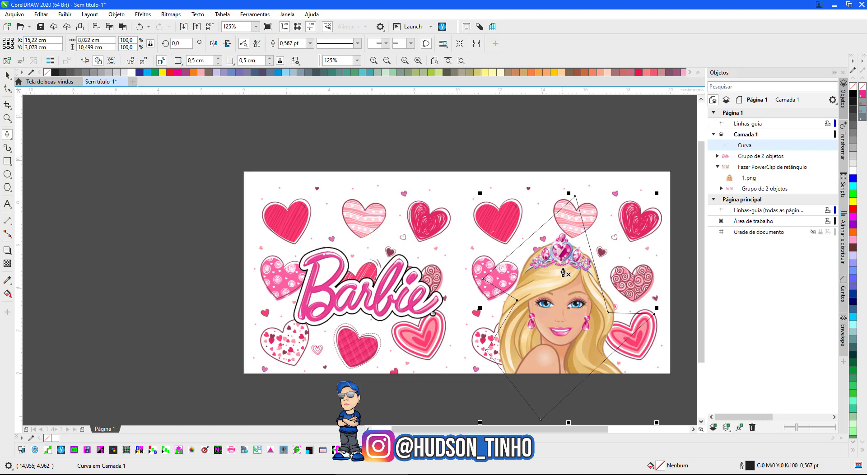
pyautogui.click(853, 172)
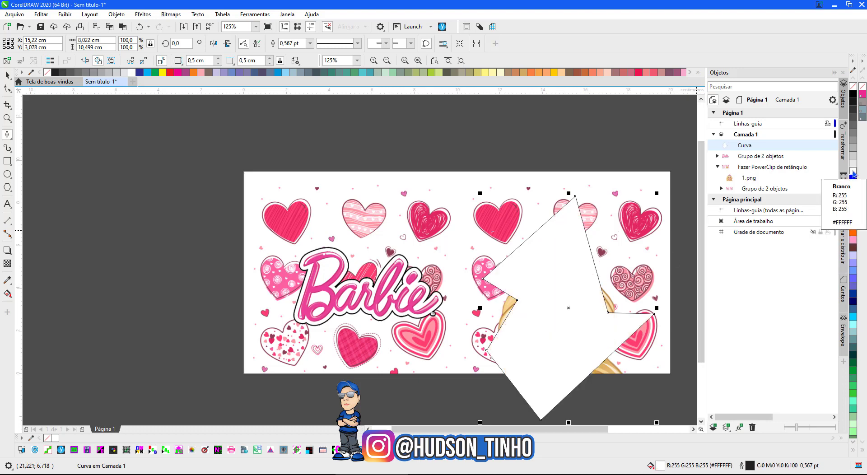
# Step: Remove the white shape's outline and apply a one-step contour filled with the pink sampled from the Barbie logo (#EB4197)
pyautogui.rightClick(853, 87)
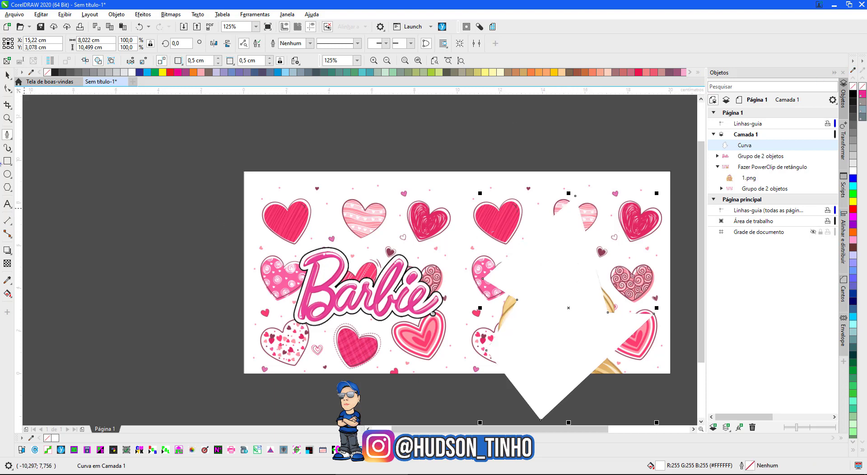
pyautogui.click(7, 75)
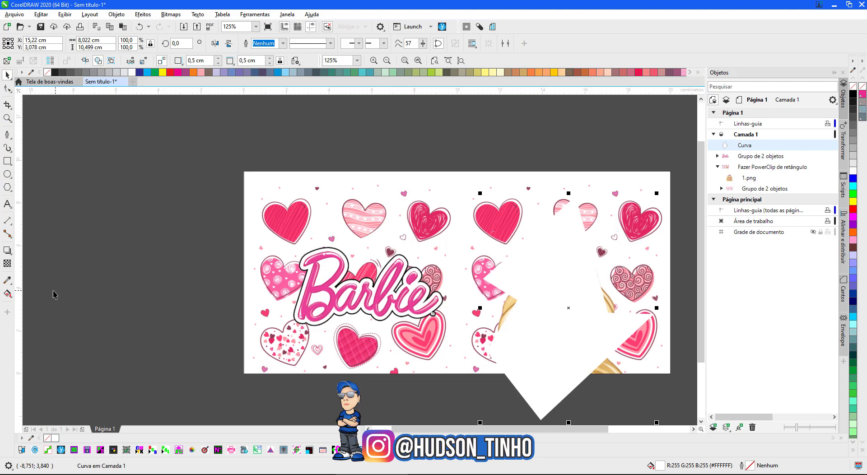
pyautogui.click(10, 249)
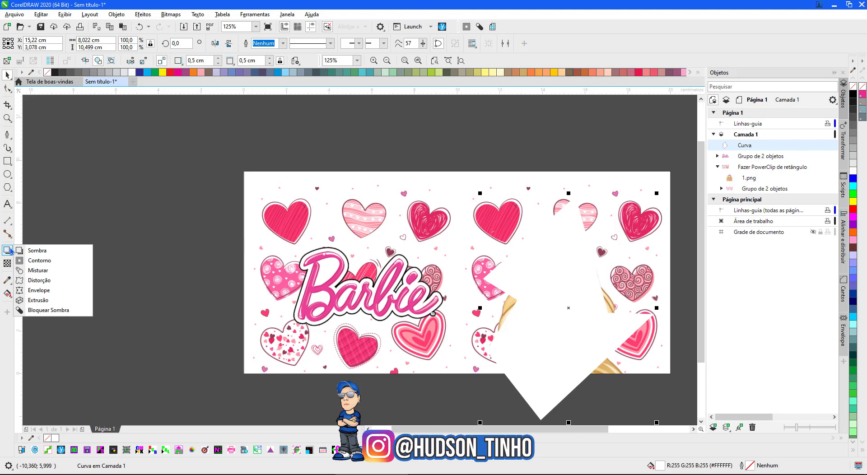
pyautogui.click(36, 260)
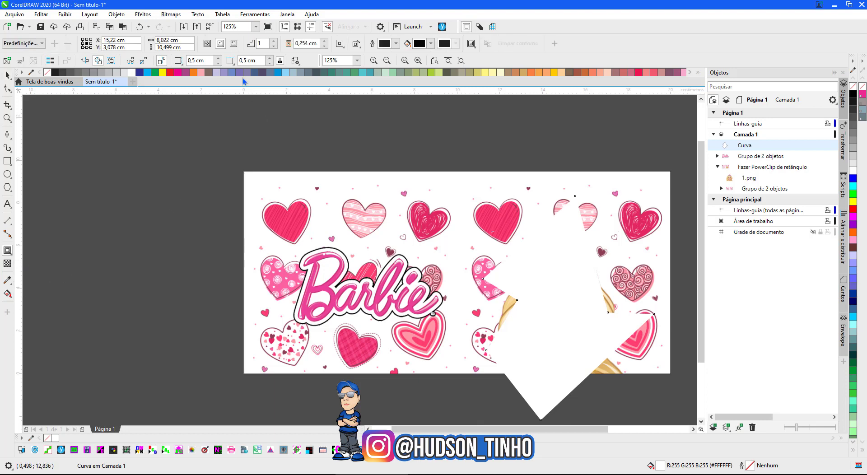
pyautogui.click(423, 45)
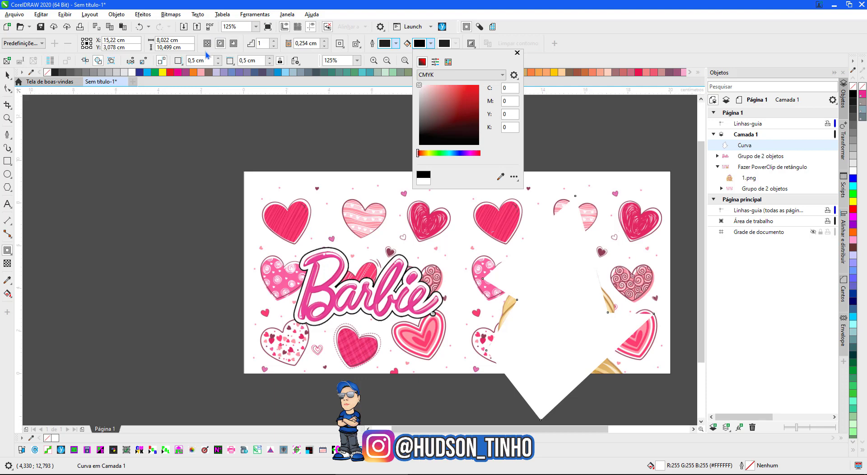
pyautogui.click(500, 178)
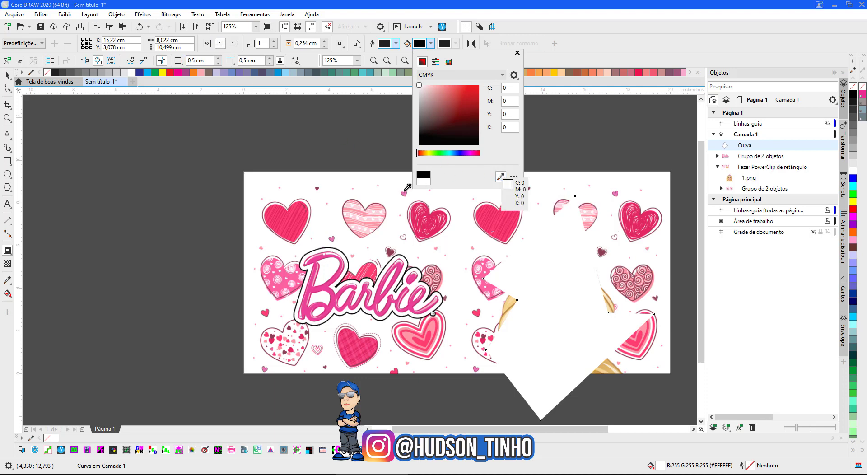
pyautogui.click(404, 264)
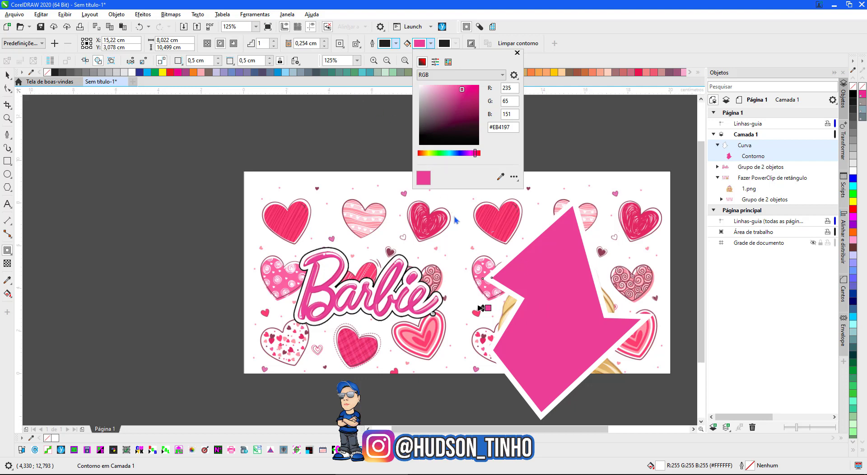
pyautogui.click(517, 54)
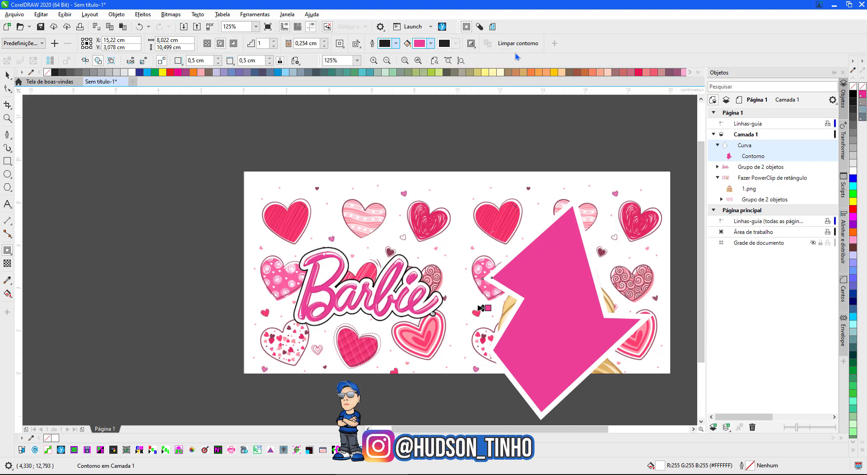
# Step: Switch the pink contour to the outside of the white shape and give it rounded corners
pyautogui.click(233, 45)
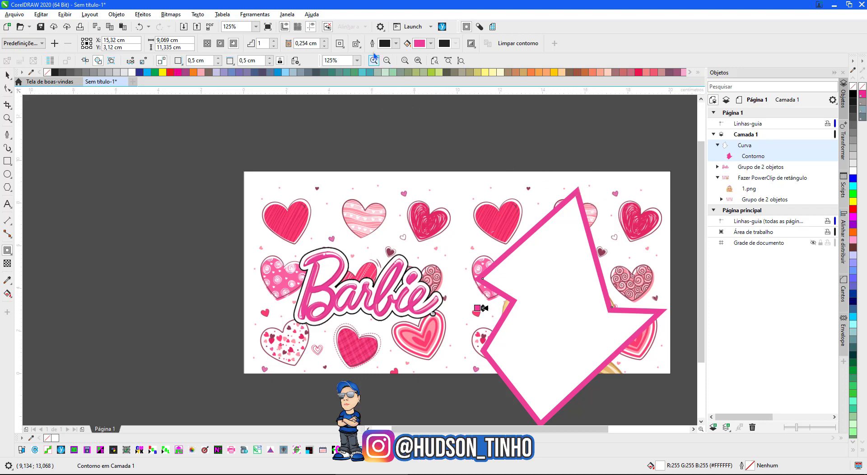
pyautogui.click(342, 44)
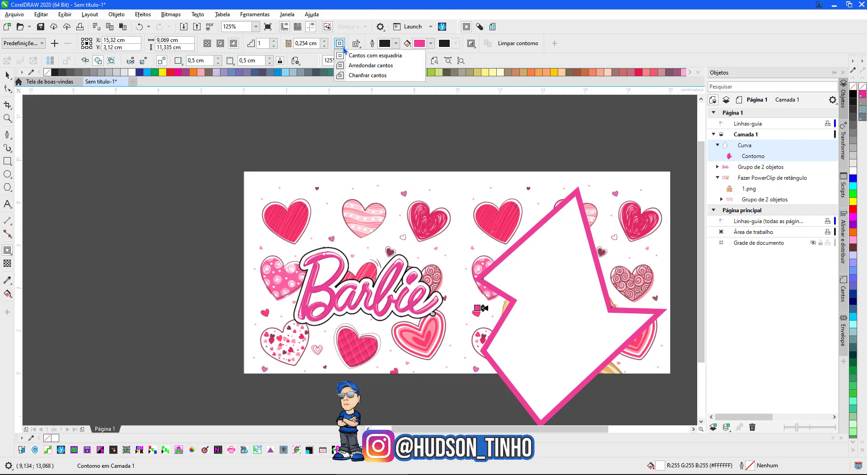
pyautogui.click(363, 66)
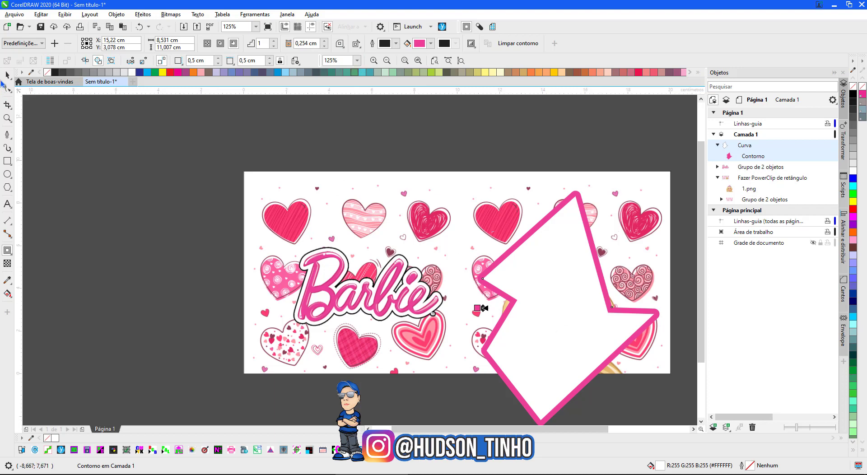
pyautogui.click(482, 308)
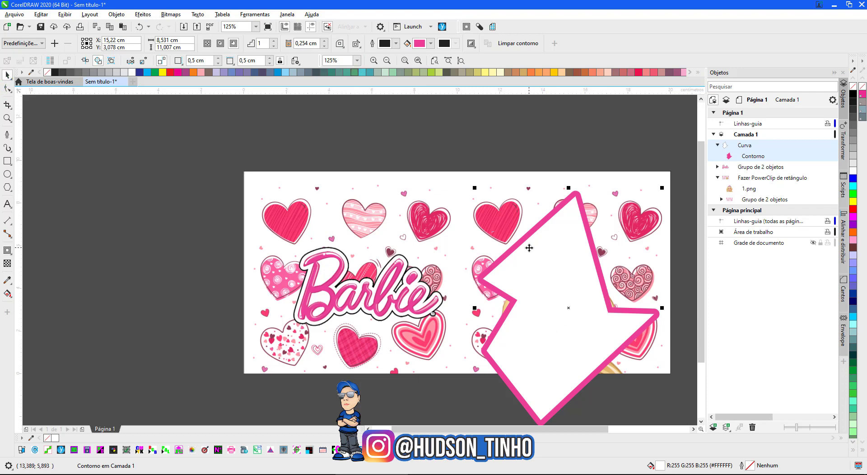
pyautogui.rightClick(529, 248)
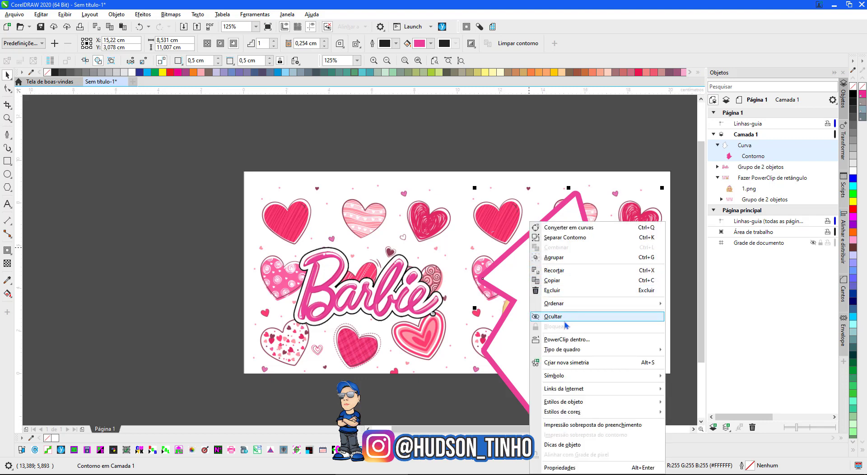
pyautogui.moveTo(571, 352)
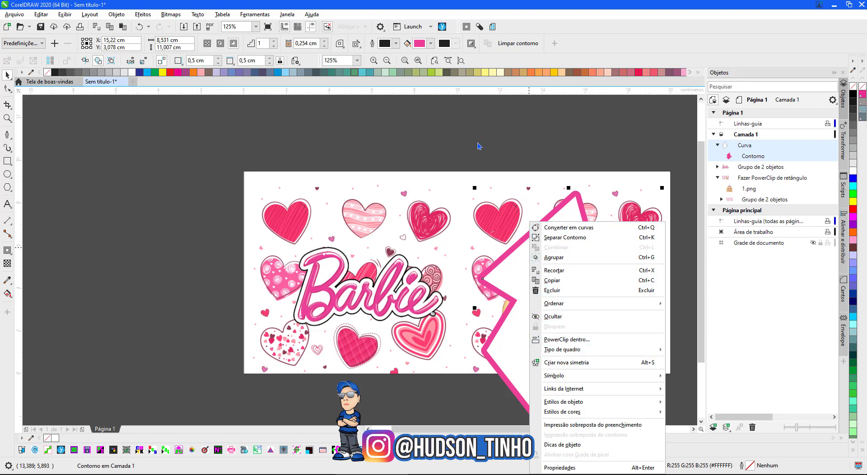
pyautogui.click(478, 145)
pyautogui.click(459, 110)
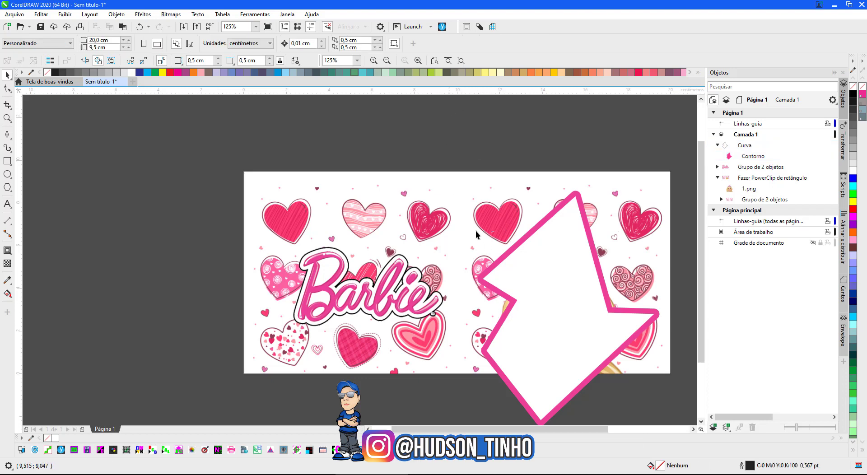
pyautogui.click(559, 246)
pyautogui.click(583, 204)
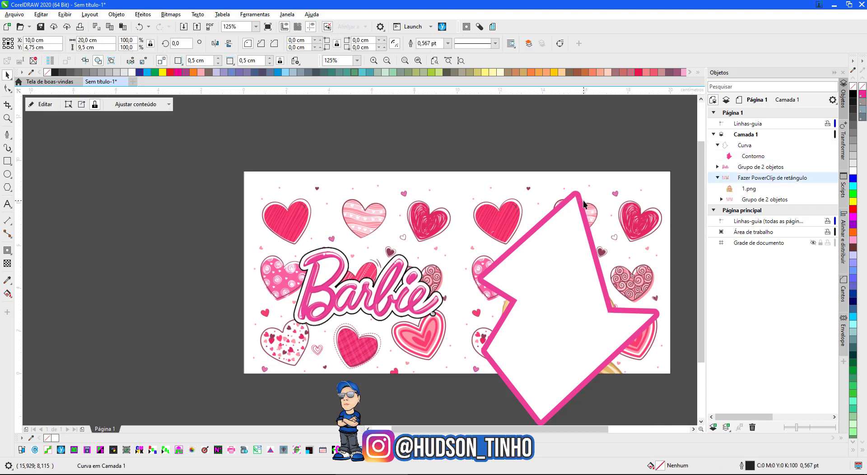
pyautogui.click(581, 202)
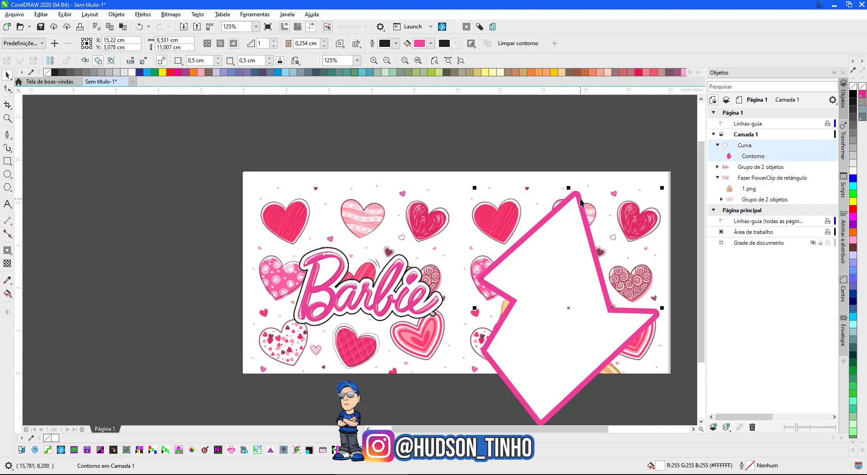
pyautogui.hotkey('ctrl', 'z')
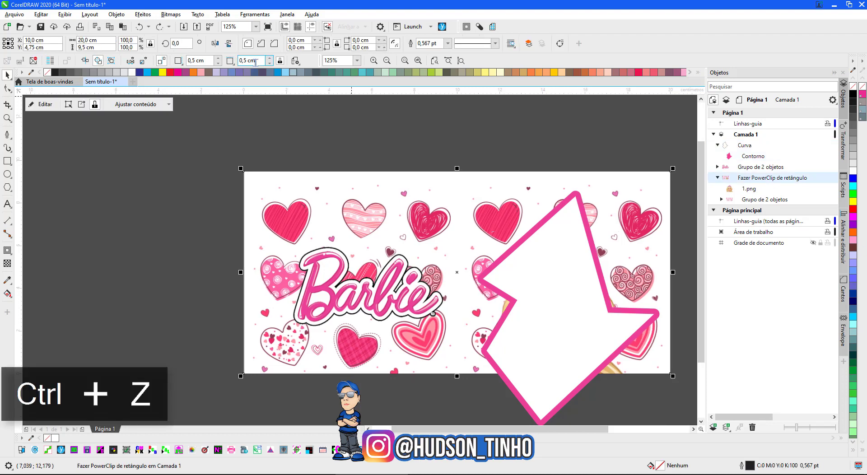
# Step: Cut the contoured white shape, paste it inside the hearts background PowerClip one level behind the Barbie portrait, and finish editing
pyautogui.moveTo(433, 145); pyautogui.dragTo(597, 412)
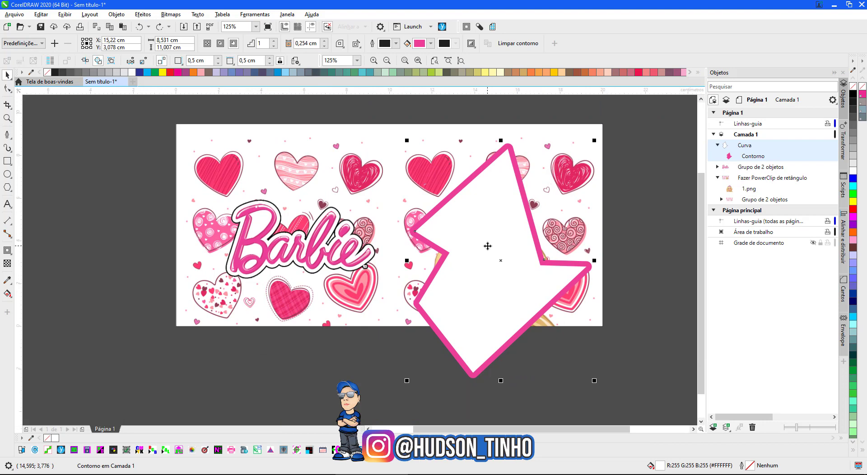
pyautogui.hotkey('ctrl', 'x')
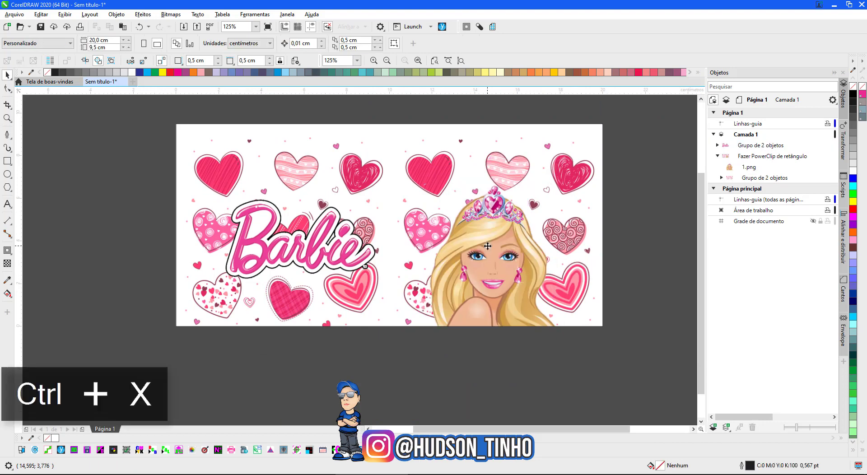
pyautogui.click(450, 221)
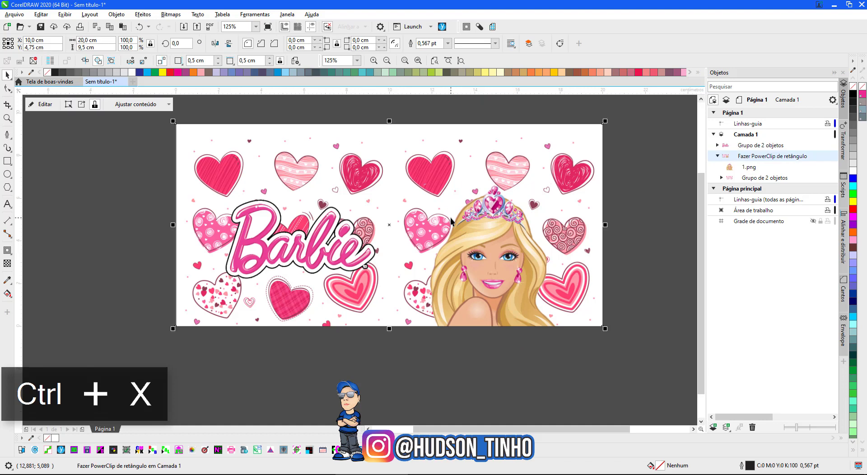
pyautogui.doubleClick(376, 184)
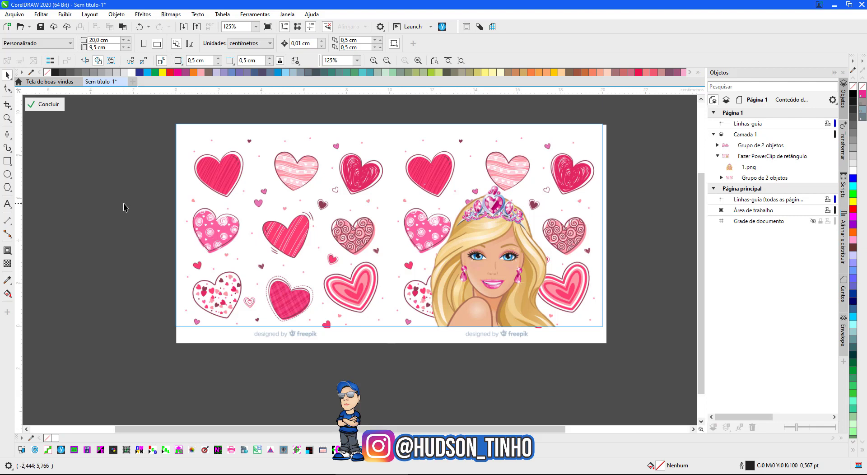
pyautogui.hotkey('ctrl', 'v')
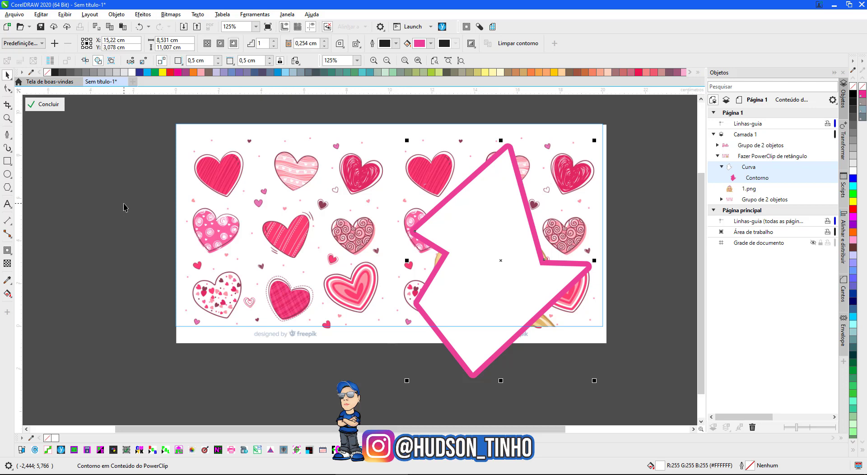
pyautogui.press('ctrl+Next')
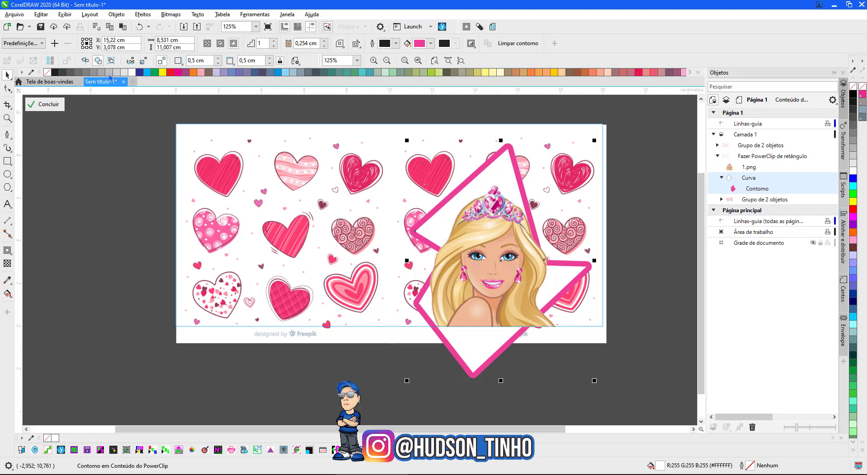
pyautogui.click(45, 105)
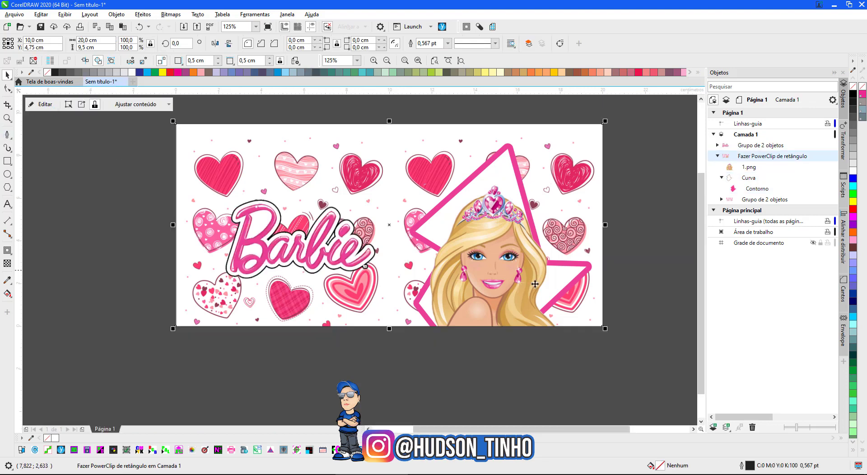
pyautogui.click(544, 119)
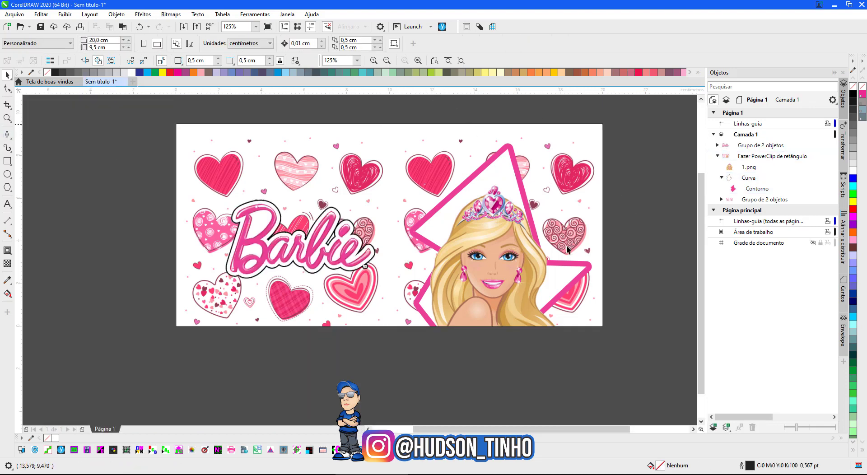
pyautogui.hotkey('alt', 'Tab')
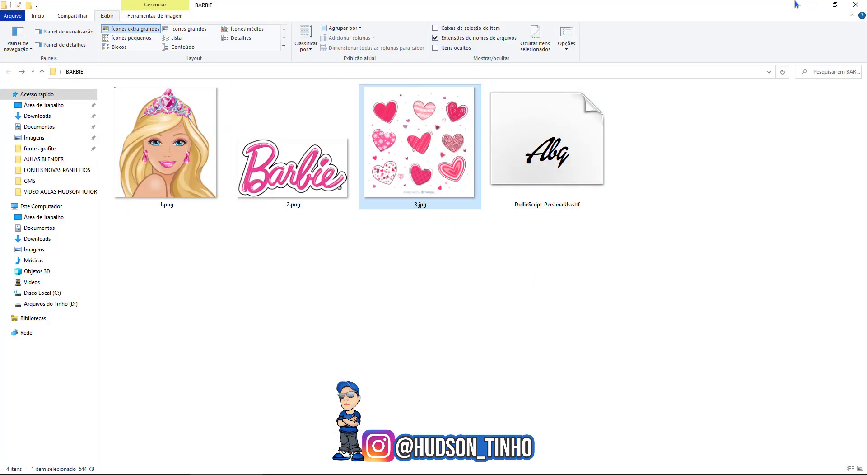
pyautogui.click(815, 5)
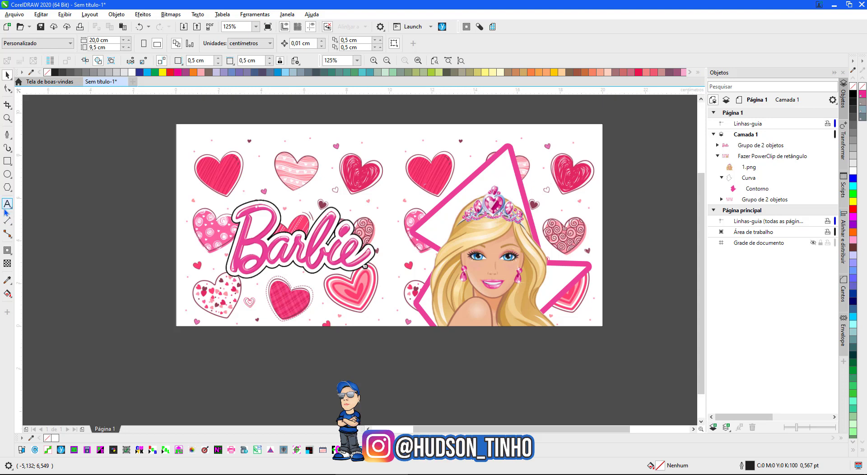
# Step: Add an artistic text with the person's first name in the empty area below the design
pyautogui.press('F8')
pyautogui.click(279, 379)
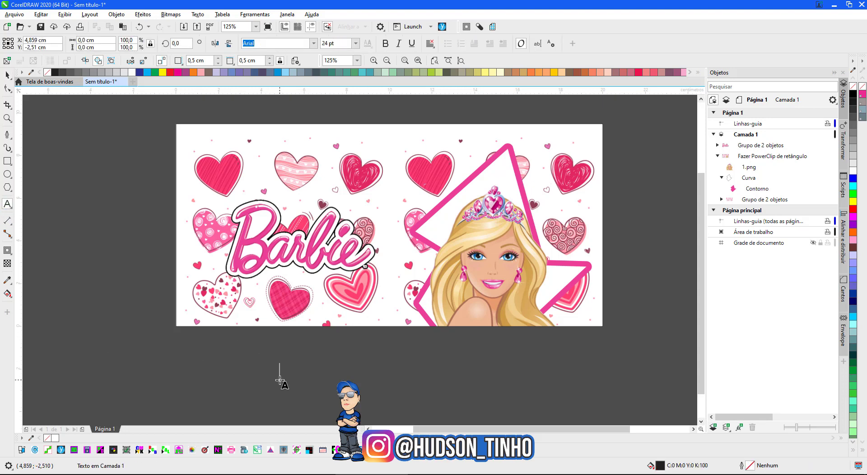
pyautogui.write('tH')
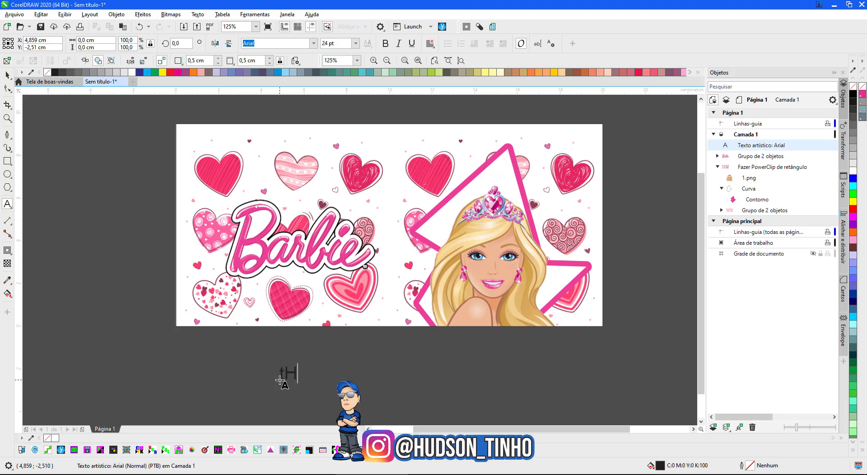
pyautogui.write('AYNÁ')
pyautogui.press('Escape')
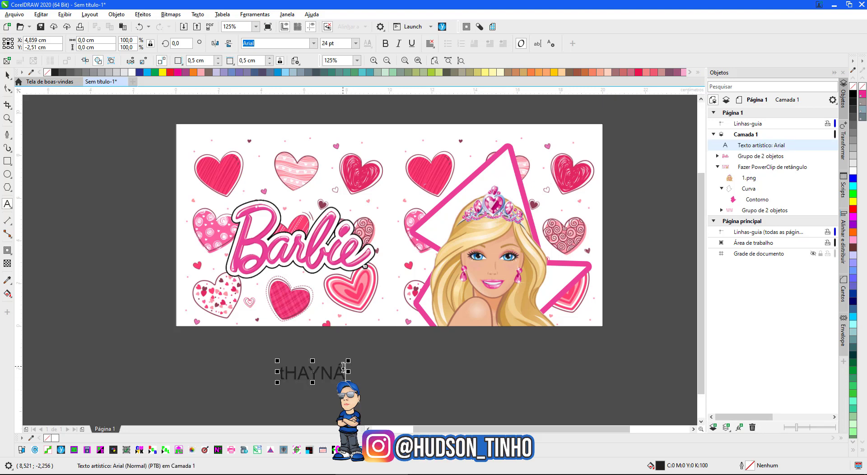
# Step: Replace the text below the design with the same first name, capitalising only its initial letter
pyautogui.moveTo(347, 371); pyautogui.dragTo(273, 364)
pyautogui.press('capslock')
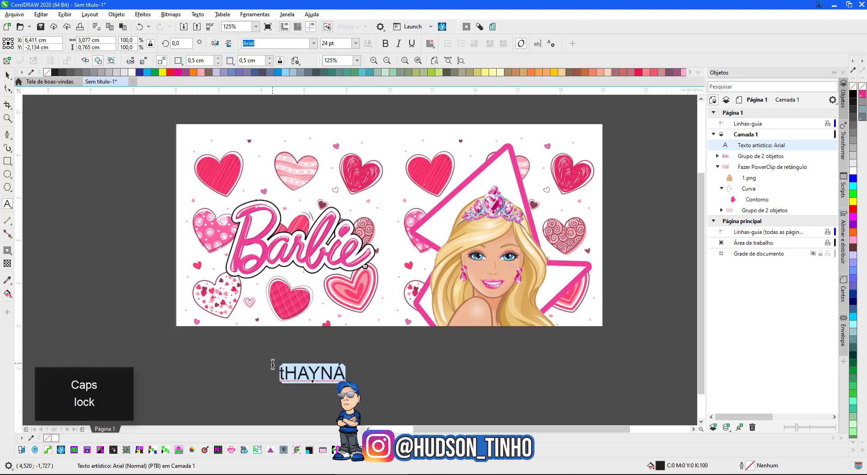
pyautogui.press('BackSpace')
pyautogui.write('T')
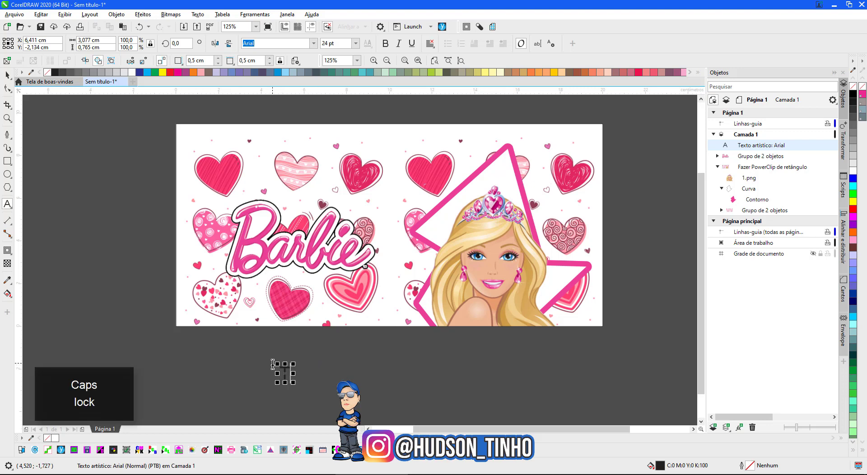
pyautogui.write('hay')
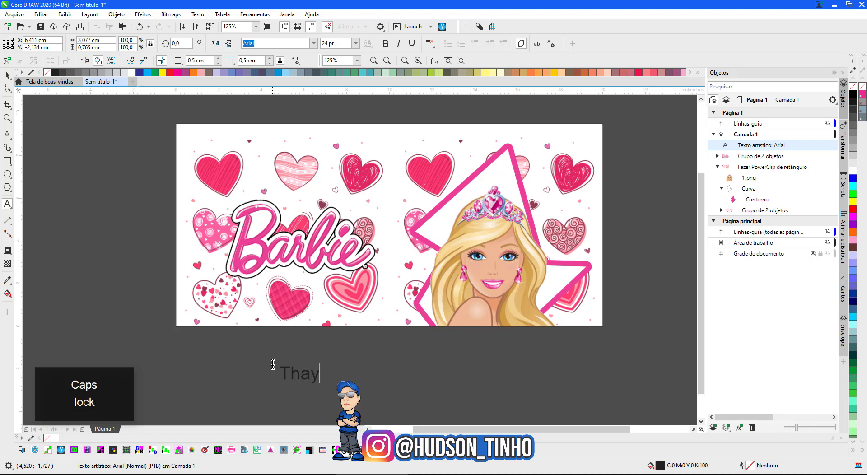
pyautogui.write('ná')
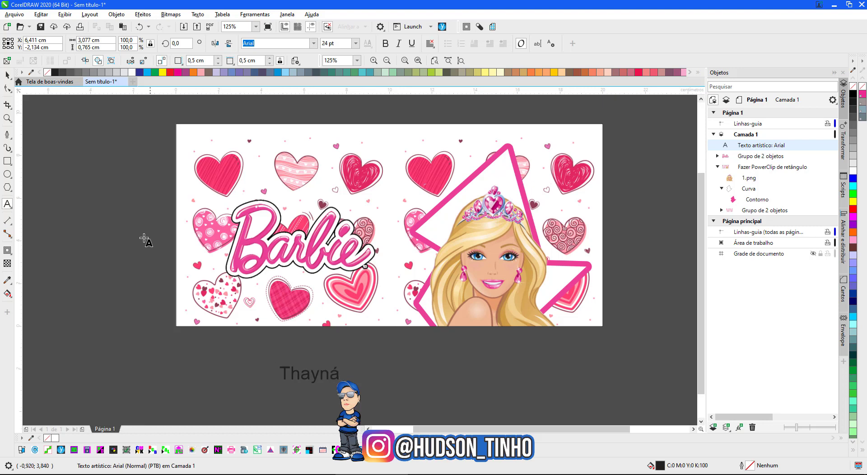
# Step: Move the name text from the empty area below onto the design, above the Barbie logo
pyautogui.click(6, 76)
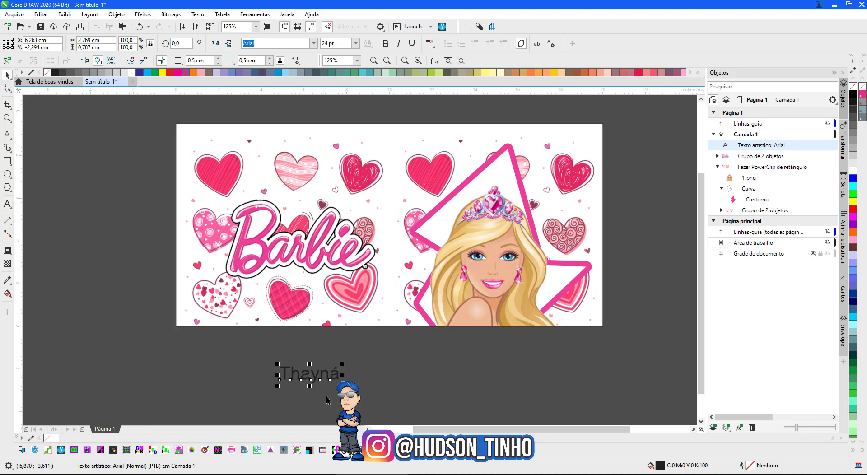
pyautogui.moveTo(318, 372); pyautogui.dragTo(308, 118)
pyautogui.moveTo(311, 149); pyautogui.dragTo(306, 155)
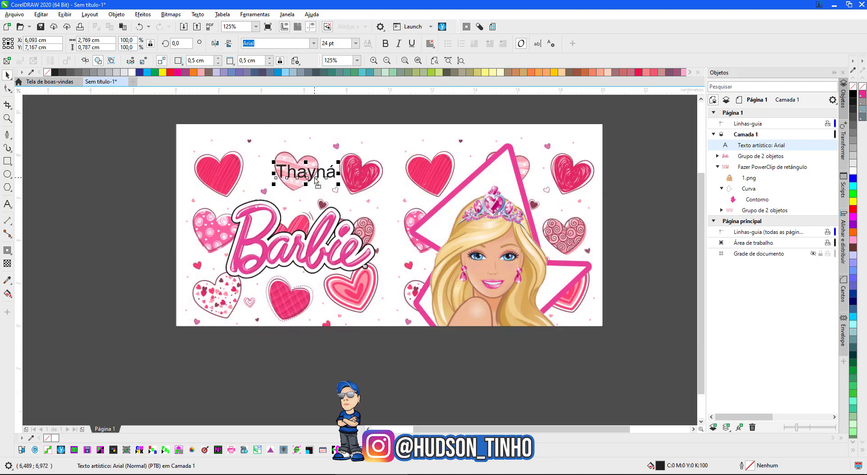
# Step: Look up the font file in the BARBIE folder and set the name's font to Dollie Script Personal Use
pyautogui.click(314, 44)
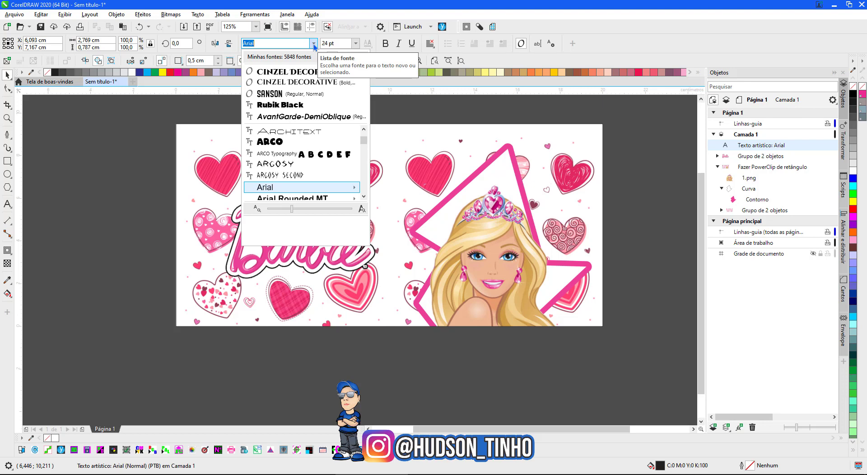
pyautogui.press('Down')
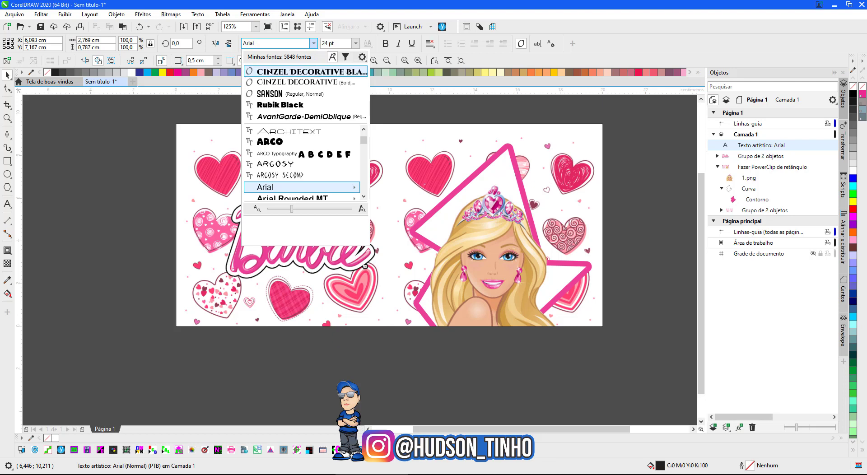
pyautogui.hotkey('alt', 'Tab')
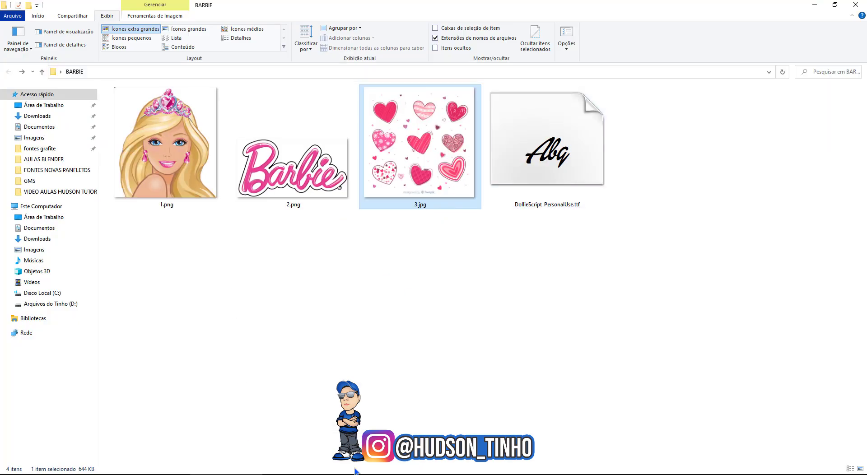
pyautogui.hotkey('alt', 'Tab')
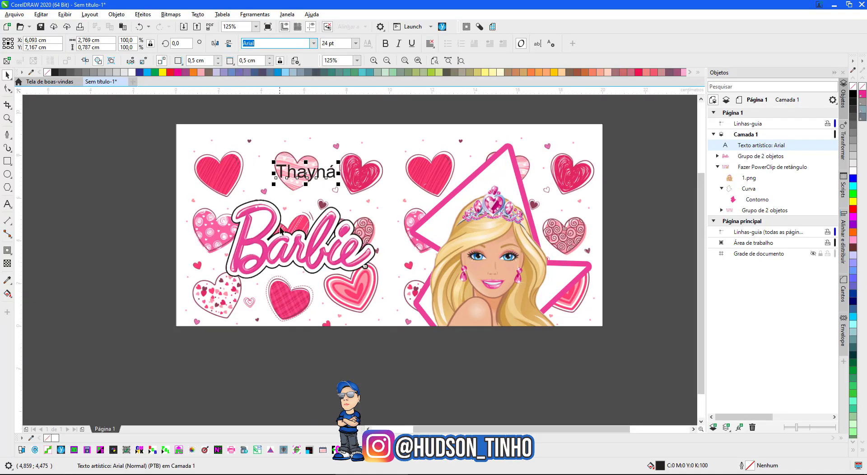
pyautogui.click(313, 44)
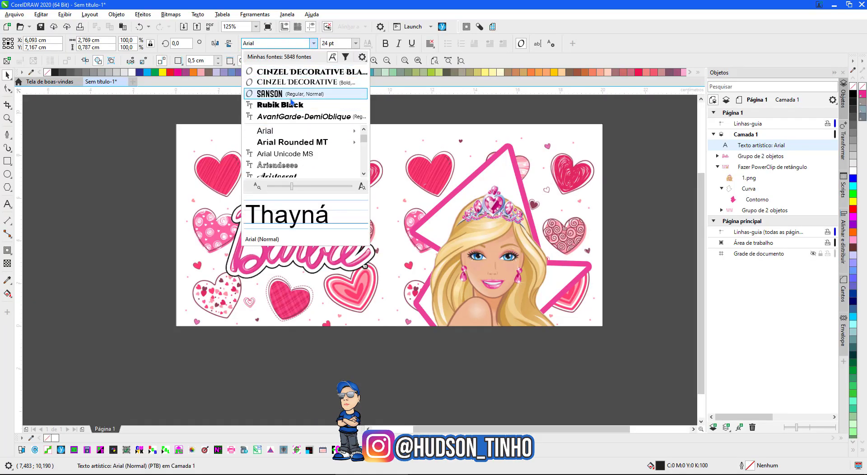
pyautogui.click(280, 43)
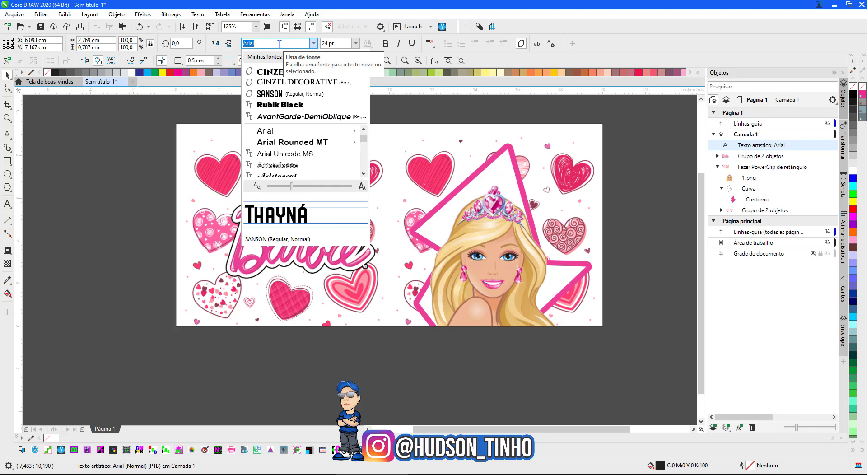
pyautogui.write('dolli')
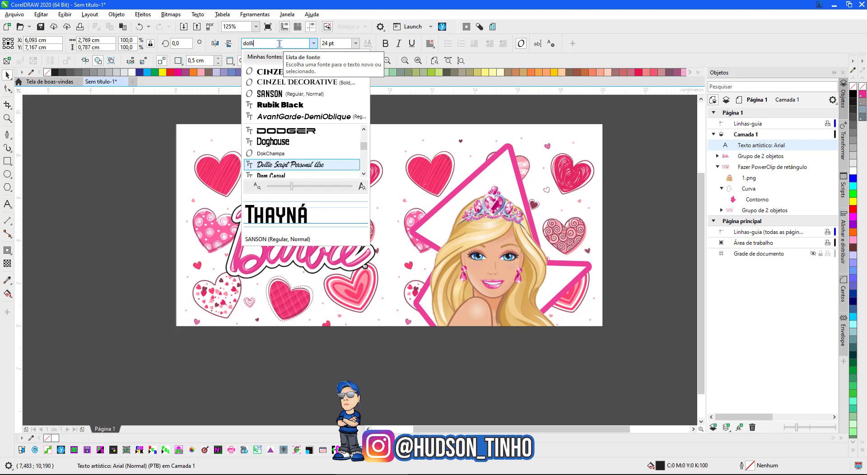
pyautogui.write('e')
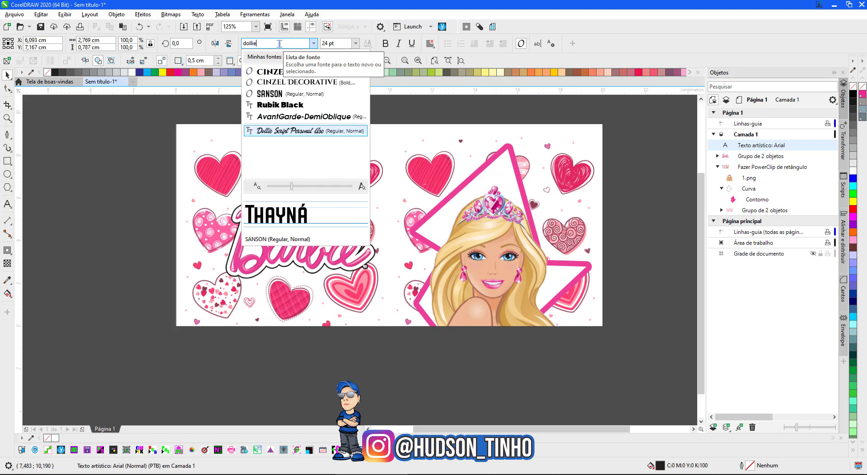
pyautogui.click(276, 131)
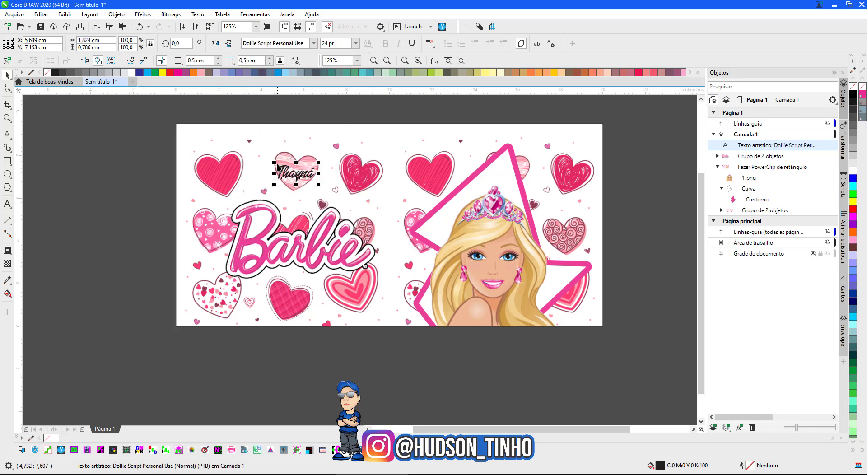
# Step: Scale the name to about 5.1 × 2.2 cm above the Barbie logo, and move the logo lower on the design
pyautogui.moveTo(274, 162); pyautogui.dragTo(199, 130)
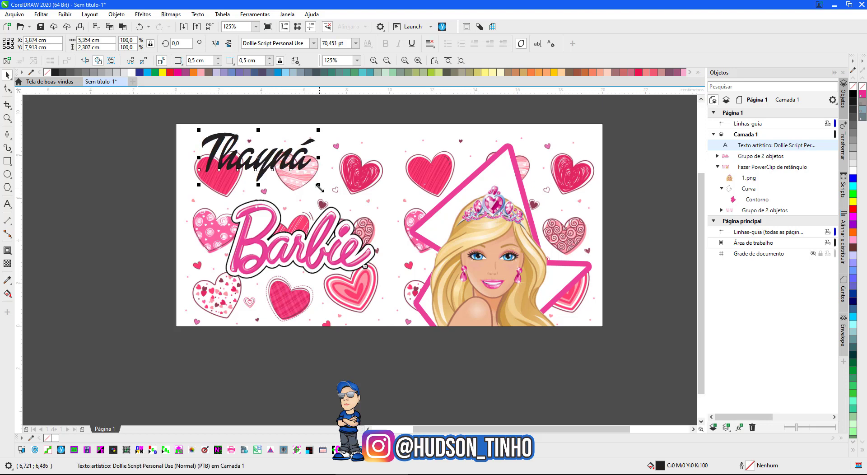
pyautogui.moveTo(319, 185); pyautogui.dragTo(488, 273)
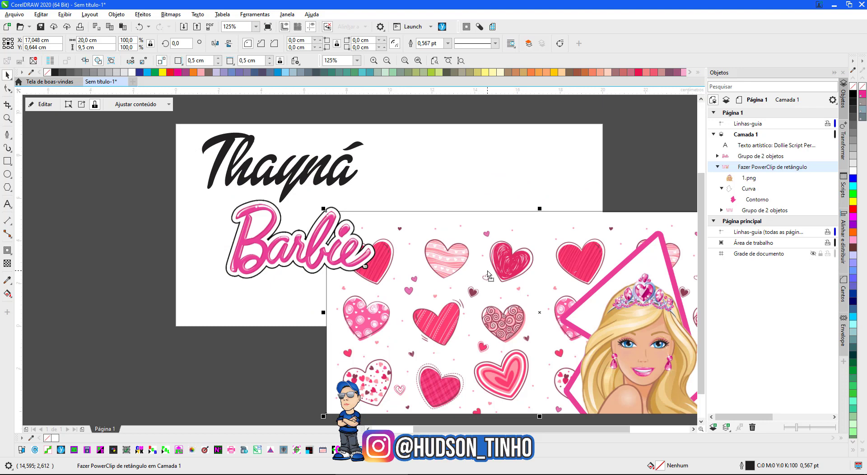
pyautogui.hotkey('ctrl', 'z')
pyautogui.click(331, 182)
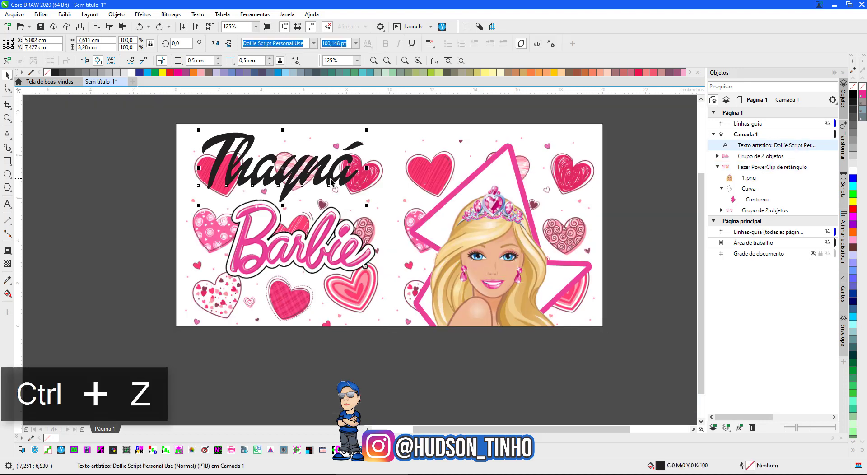
pyautogui.moveTo(331, 181); pyautogui.dragTo(542, 310)
pyautogui.moveTo(580, 256); pyautogui.dragTo(516, 281)
pyautogui.moveTo(480, 320); pyautogui.dragTo(308, 193)
pyautogui.click(326, 242)
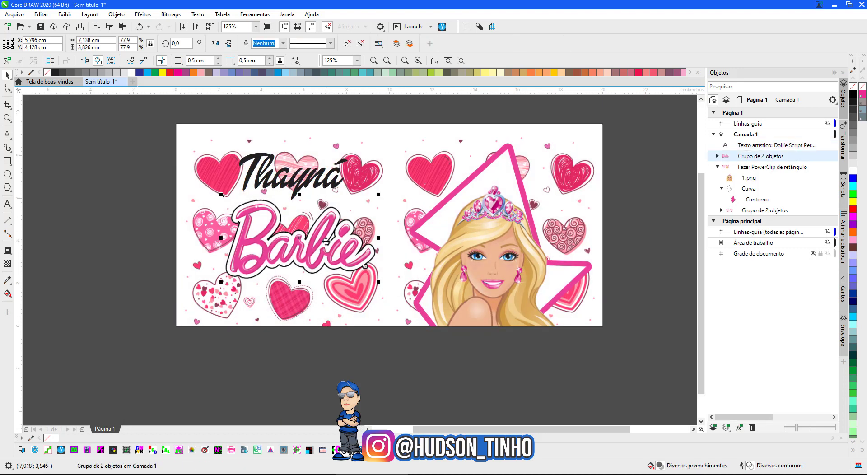
pyautogui.moveTo(326, 242); pyautogui.dragTo(327, 276)
# Step: Sample the pink (#F03D98) from the Barbie logo and fill the name with it
pyautogui.click(317, 186)
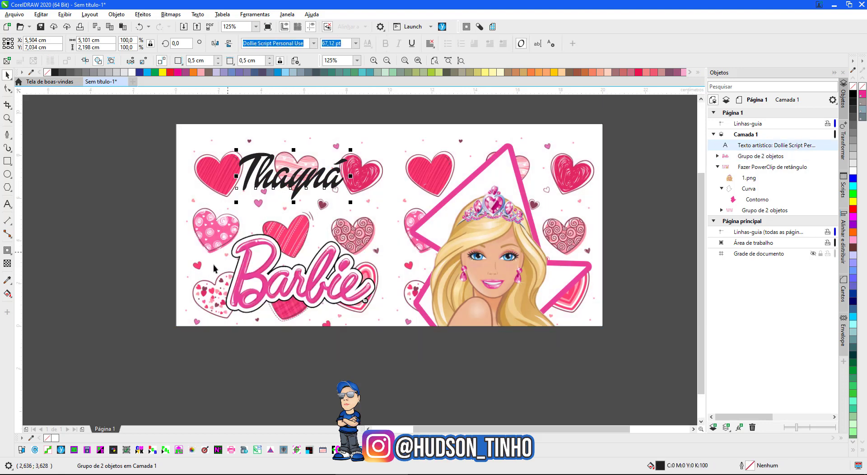
pyautogui.click(7, 281)
pyautogui.click(274, 254)
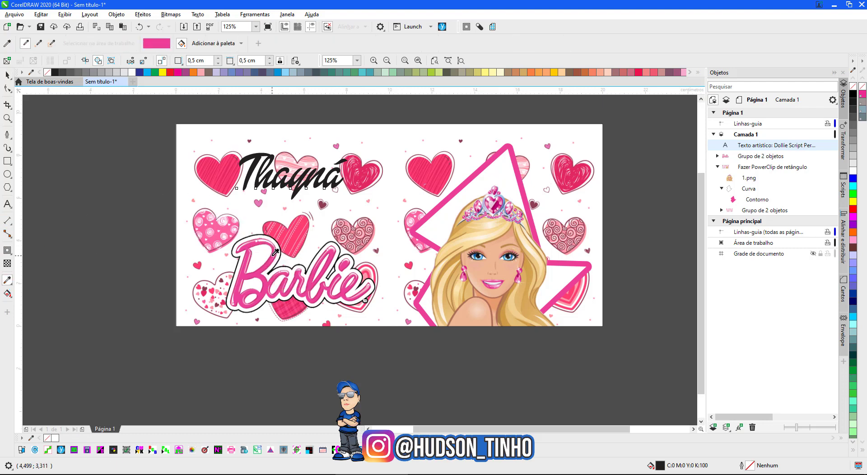
pyautogui.scroll(3, 253, 168)
pyautogui.click(422, 304)
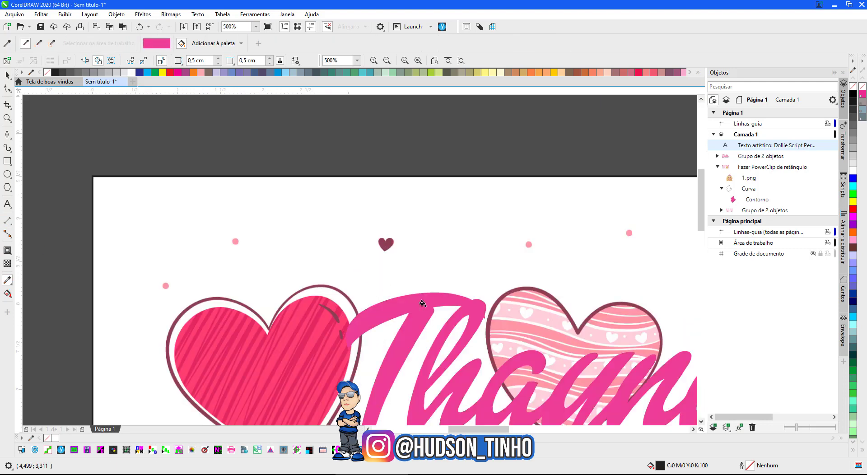
pyautogui.scroll(-3, 343, 247)
pyautogui.scroll(2, 368, 262)
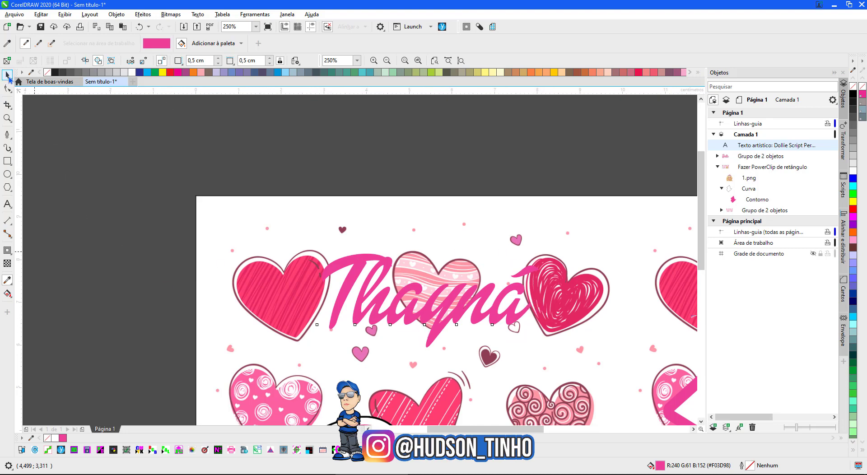
pyautogui.click(8, 76)
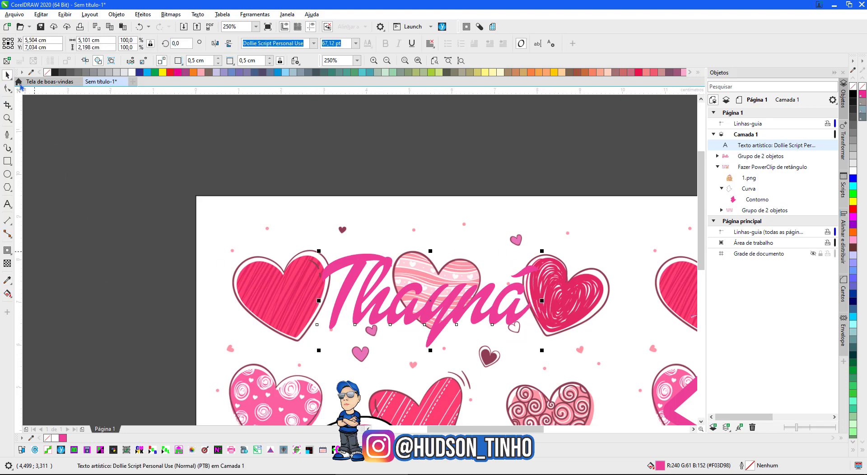
# Step: Add a one-step outside contour of about 0.12 cm around the name
pyautogui.click(7, 251)
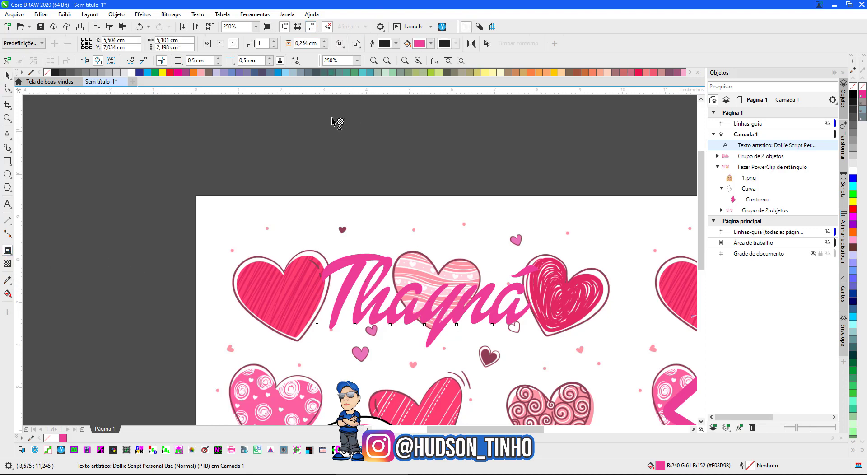
pyautogui.moveTo(338, 302); pyautogui.dragTo(321, 303)
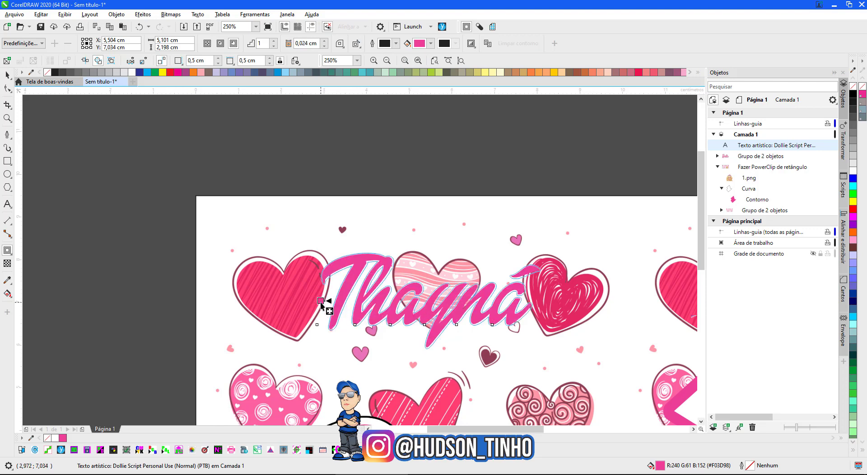
pyautogui.moveTo(321, 303); pyautogui.dragTo(319, 303)
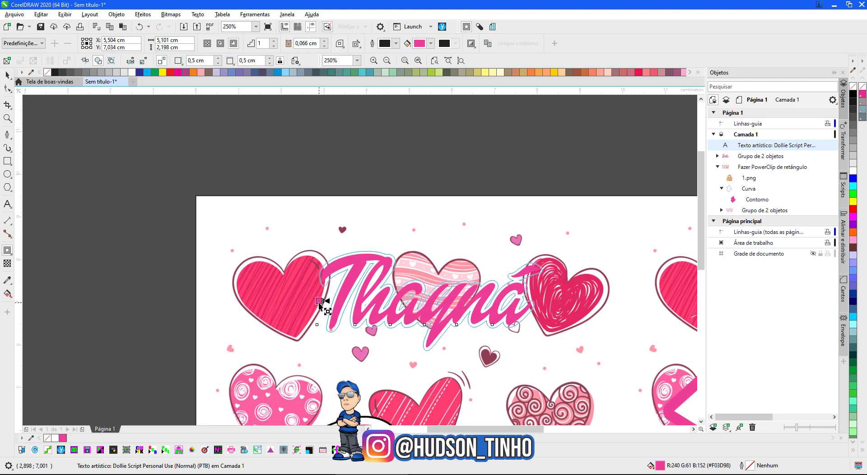
pyautogui.moveTo(319, 303); pyautogui.dragTo(317, 304)
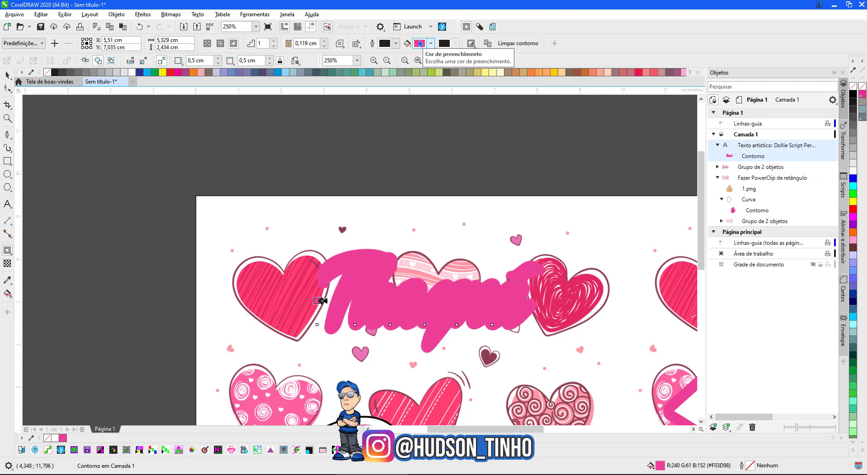
# Step: Change the fill colour of the name's contour to white (#FFFFFF)
pyautogui.click(420, 43)
pyautogui.moveTo(436, 132); pyautogui.dragTo(402, 67)
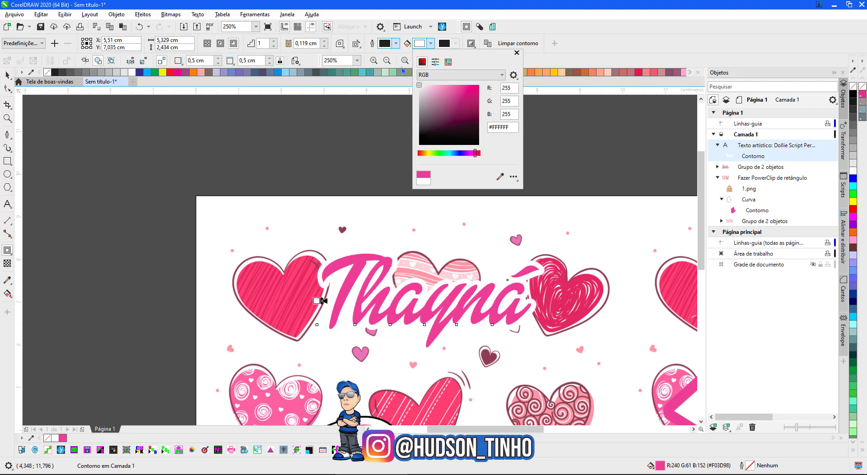
pyautogui.click(517, 52)
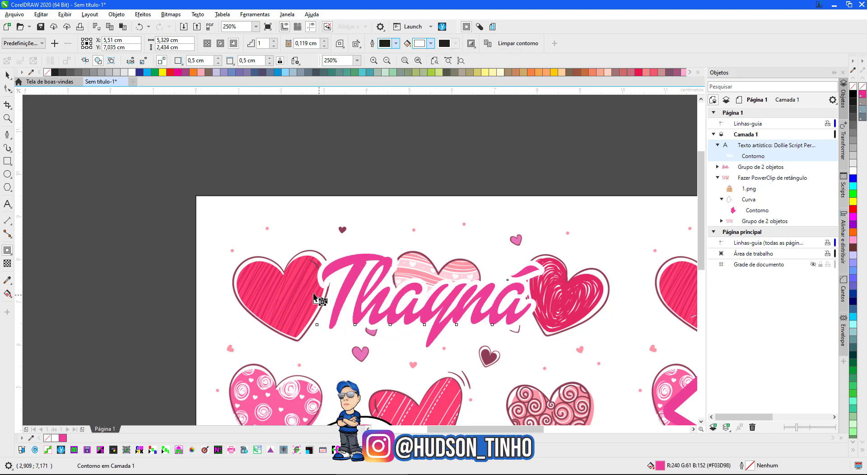
# Step: Separate the white contour from the name so it becomes an independent curve, and clear the selection
pyautogui.scroll(4, 319, 294)
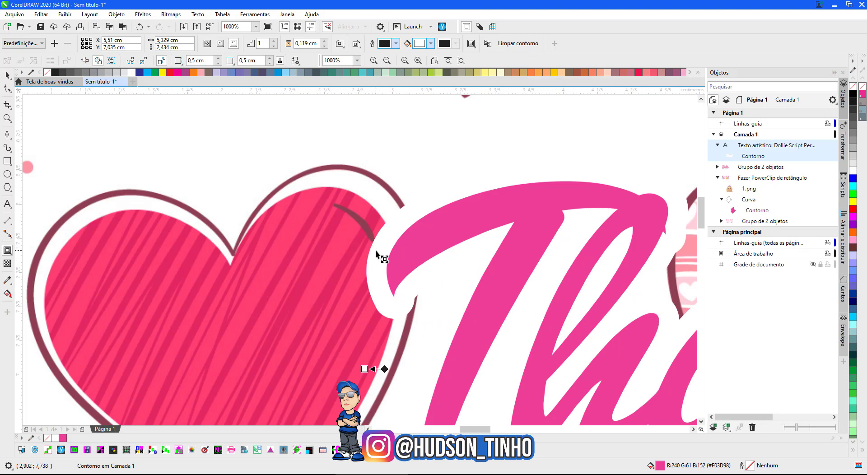
pyautogui.rightClick(374, 277)
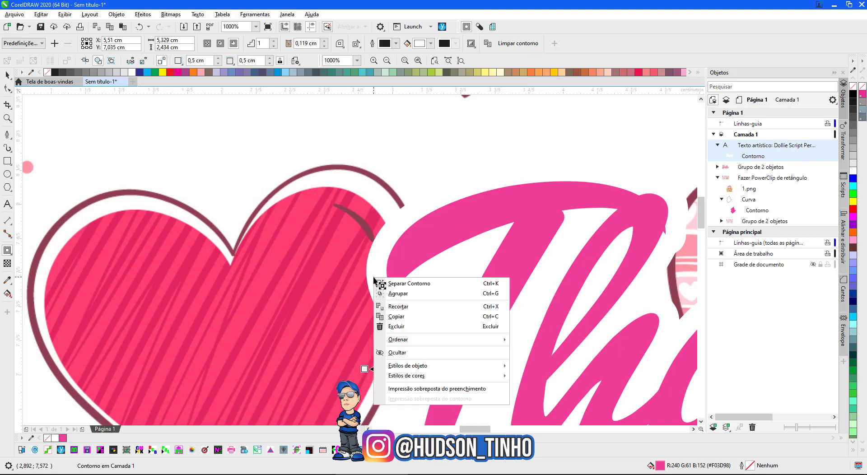
pyautogui.click(427, 285)
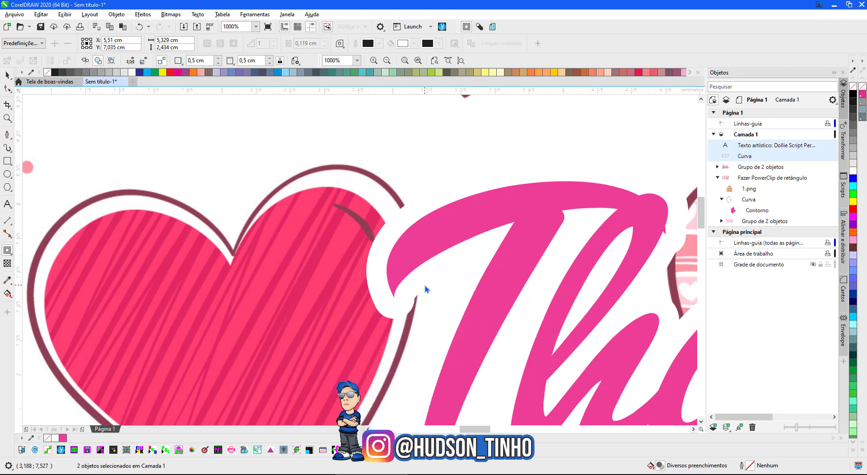
pyautogui.scroll(-3, 266, 161)
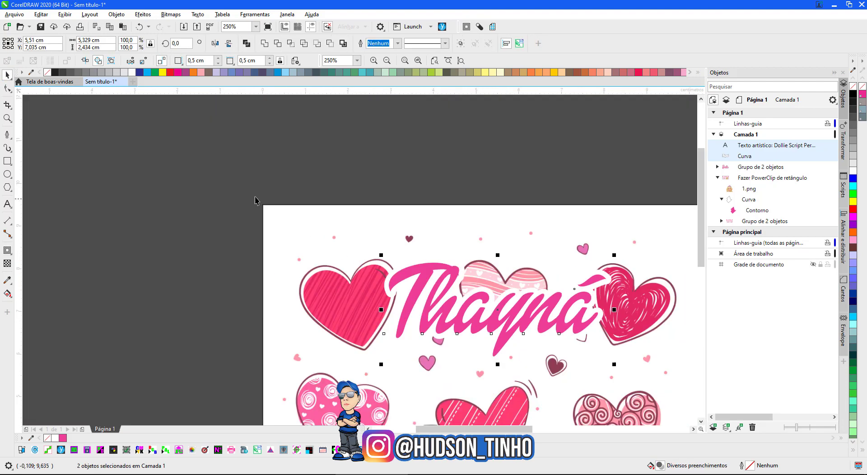
pyautogui.click(326, 219)
# Step: Give the white shape behind the name a black outline
pyautogui.scroll(1, 328, 248)
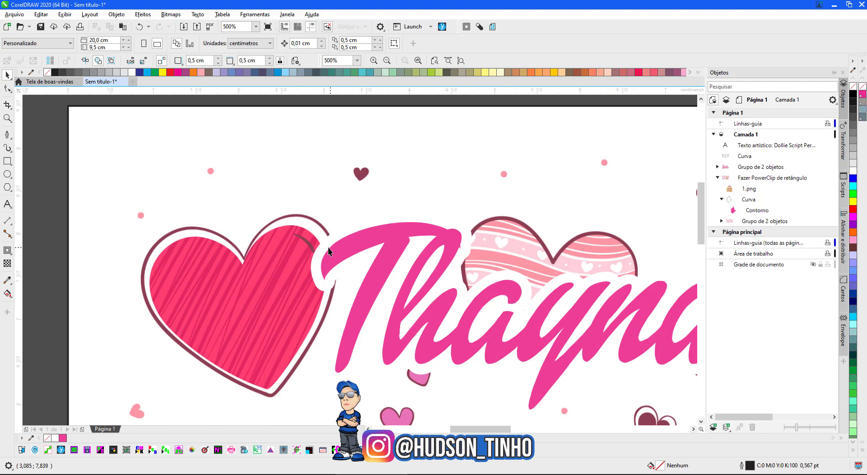
pyautogui.click(315, 275)
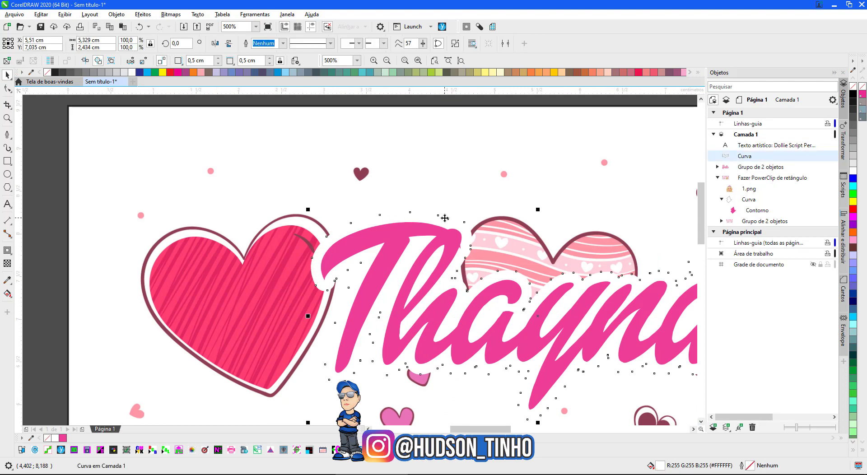
pyautogui.rightClick(853, 95)
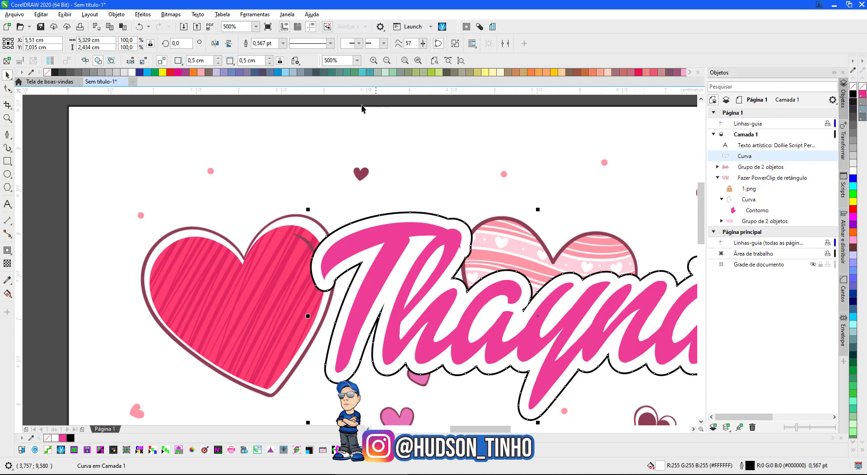
# Step: Set the black outline width of the white shape behind the name to 3.0 pt
pyautogui.scroll(-3, 361, 271)
pyautogui.scroll(4, 352, 316)
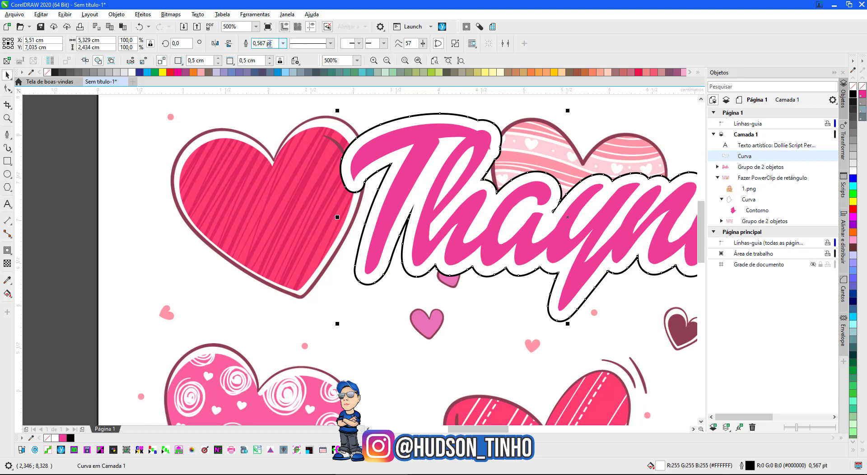
pyautogui.click(284, 44)
pyautogui.click(264, 97)
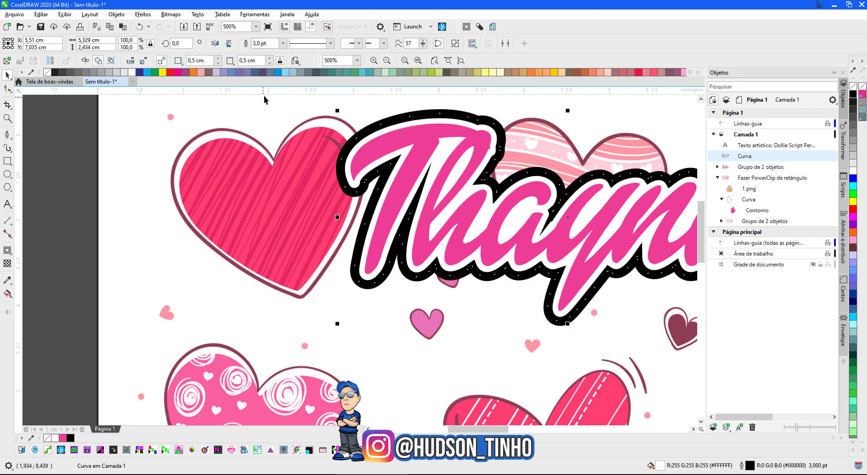
# Step: Reduce the black outline width of the white shape behind the name to 1.5 pt and clear the selection
pyautogui.click(283, 43)
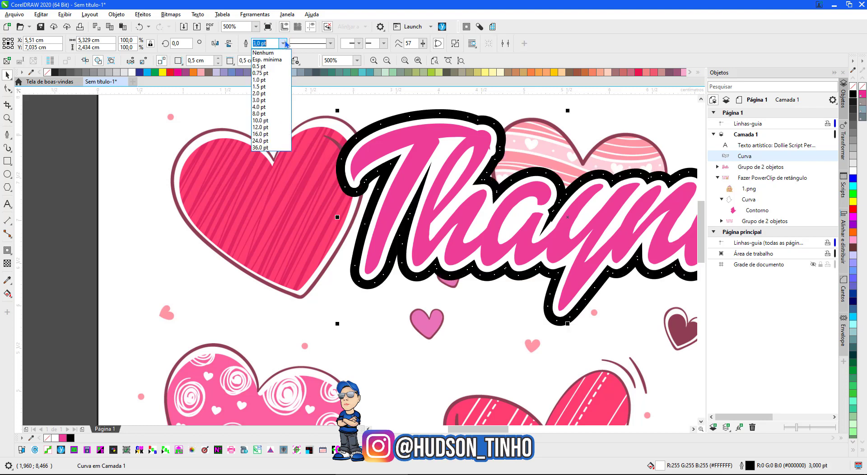
pyautogui.click(264, 87)
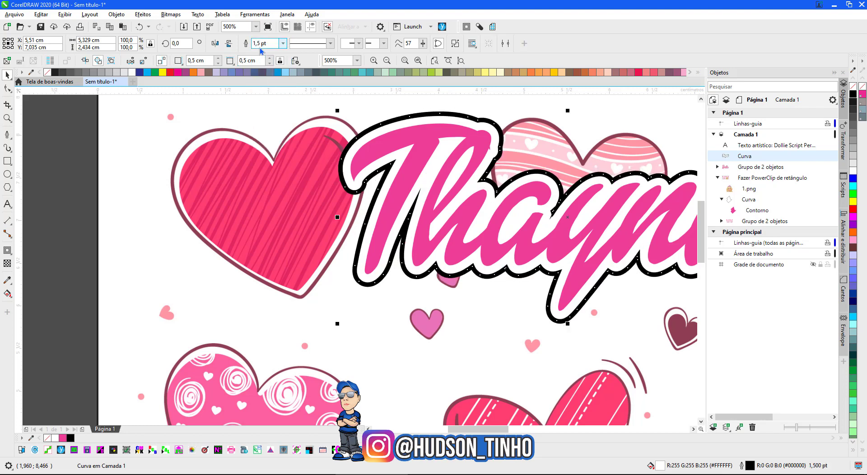
pyautogui.scroll(-4, 289, 286)
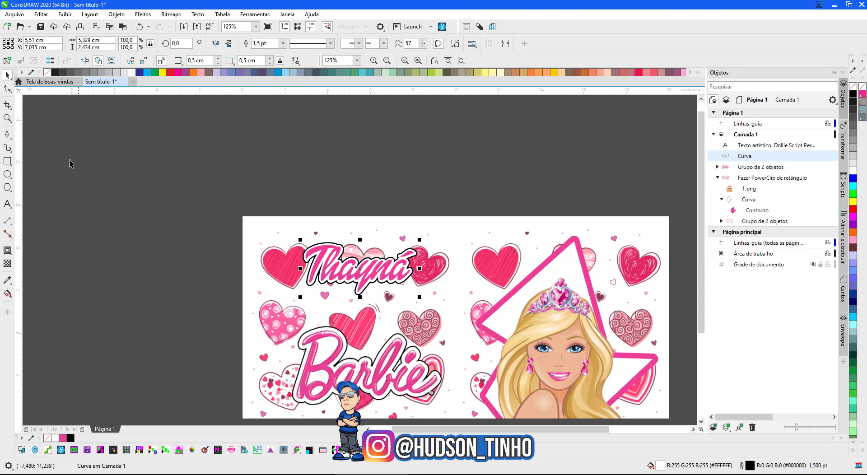
pyautogui.click(120, 162)
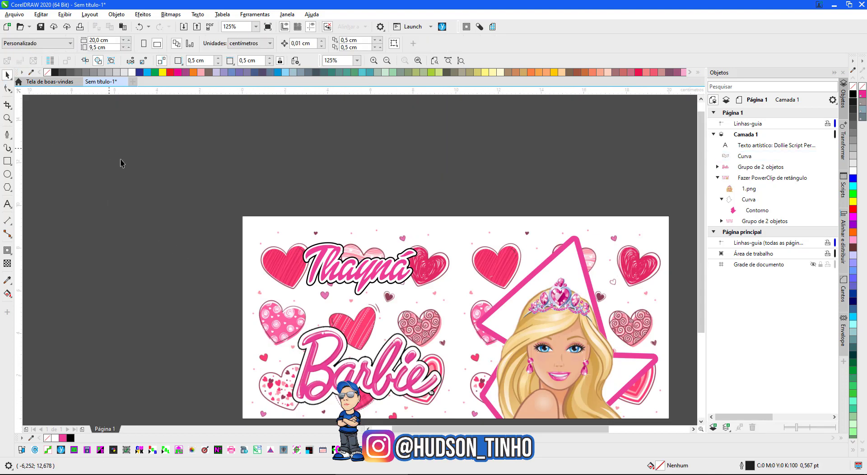
# Step: Group the name with its white outlined shape and enlarge the group proportionally to about 9.02 × 4.12 cm
pyautogui.moveTo(181, 137); pyautogui.dragTo(440, 316)
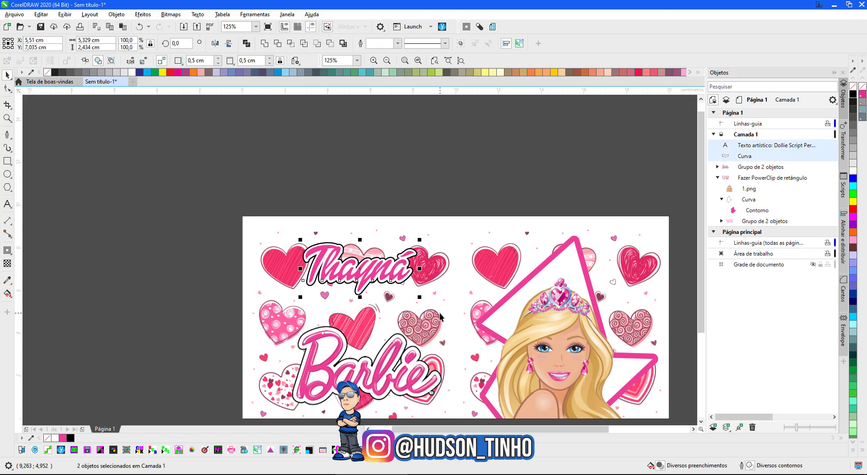
pyautogui.hotkey('ctrl', 'g')
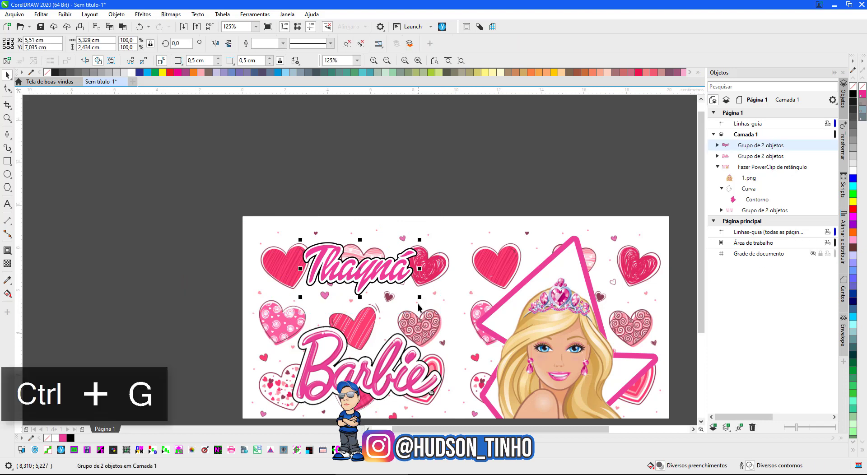
pyautogui.moveTo(422, 300)
pyautogui.mouseDown()
pyautogui.moveTo(479, 330)
pyautogui.moveTo(426, 301)
pyautogui.mouseUp()
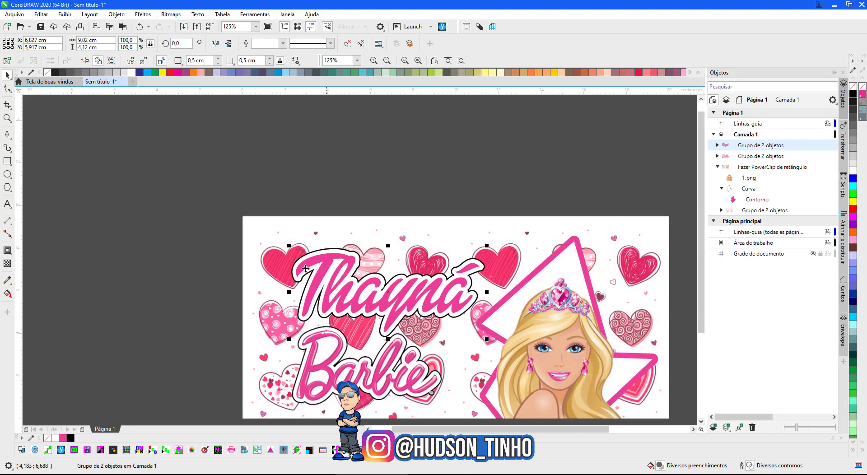
# Step: Swap the positions of the name group and the Barbie logo so the logo sits above the name, beside the portrait
pyautogui.scroll(-3, 305, 269)
pyautogui.scroll(3, 353, 280)
pyautogui.click(362, 188)
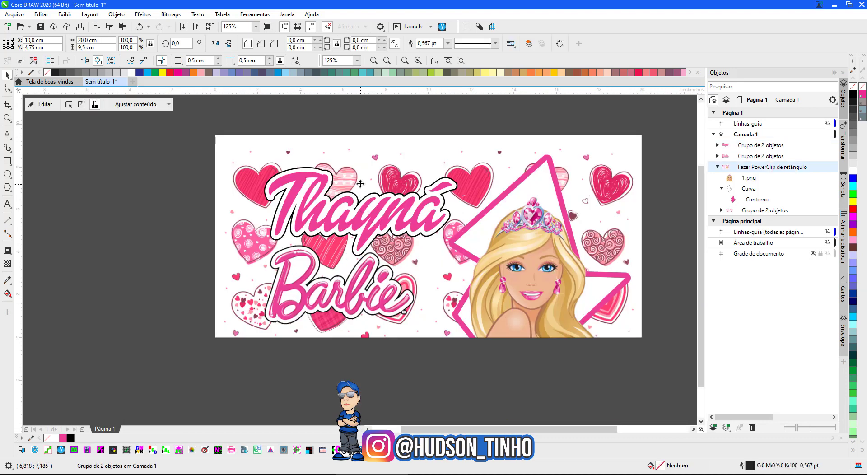
pyautogui.click(377, 211)
pyautogui.moveTo(383, 222); pyautogui.dragTo(367, 272)
pyautogui.moveTo(379, 236); pyautogui.dragTo(387, 182)
pyautogui.moveTo(345, 307); pyautogui.dragTo(343, 298)
pyautogui.moveTo(329, 194); pyautogui.dragTo(328, 194)
pyautogui.click(189, 172)
pyautogui.click(182, 167)
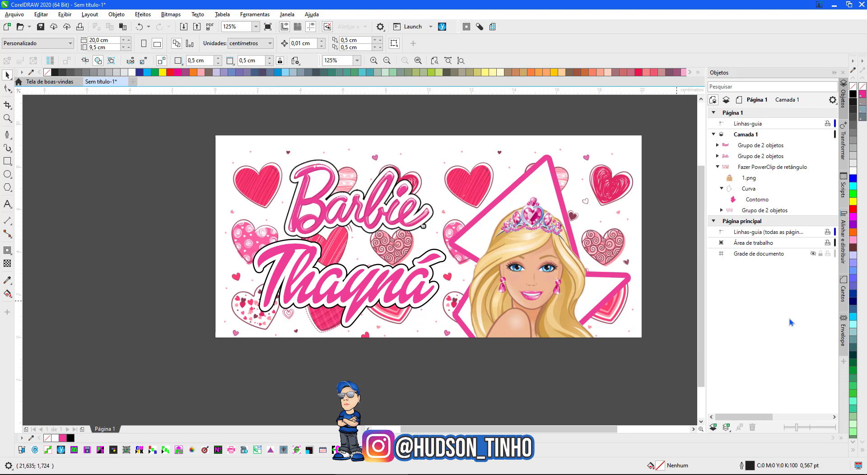
# Step: Remove the outline from the PowerClip rectangle holding the hearts background, check its upper edge up close, and clear the selection
pyautogui.hotkey('shift', 'F4')
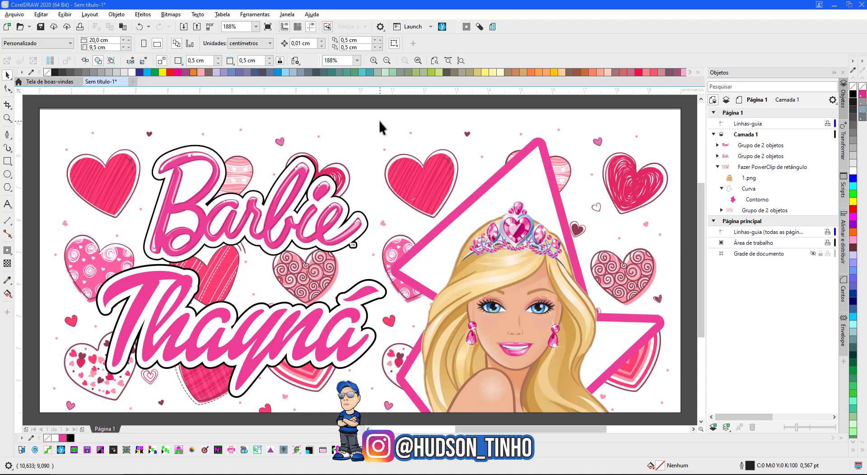
pyautogui.click(618, 118)
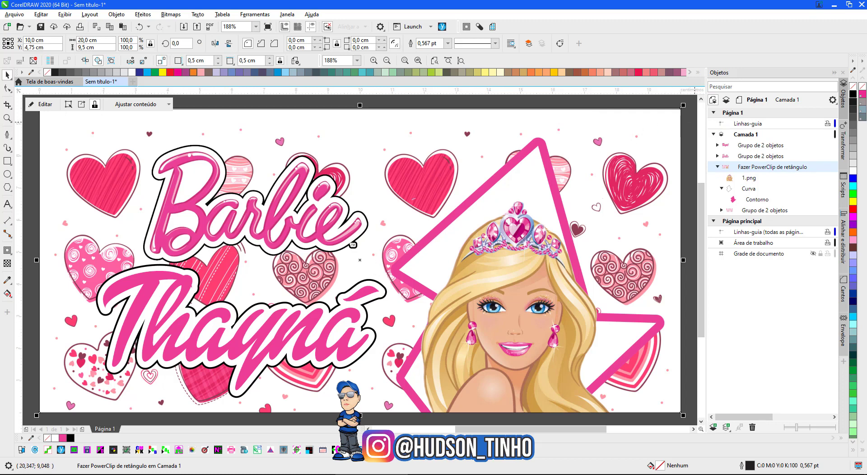
pyautogui.rightClick(854, 87)
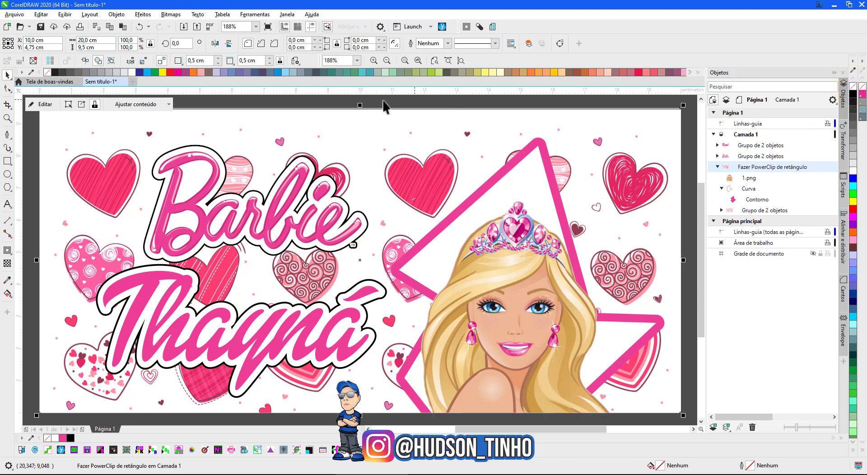
pyautogui.scroll(2, 299, 106)
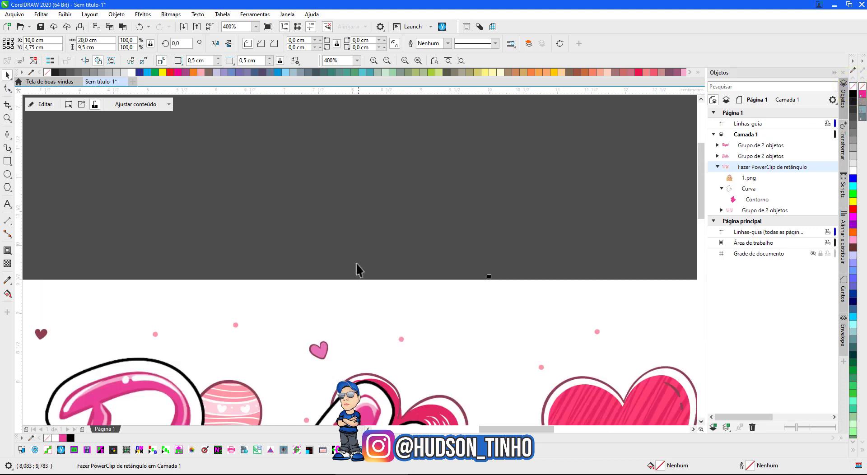
pyautogui.click(353, 259)
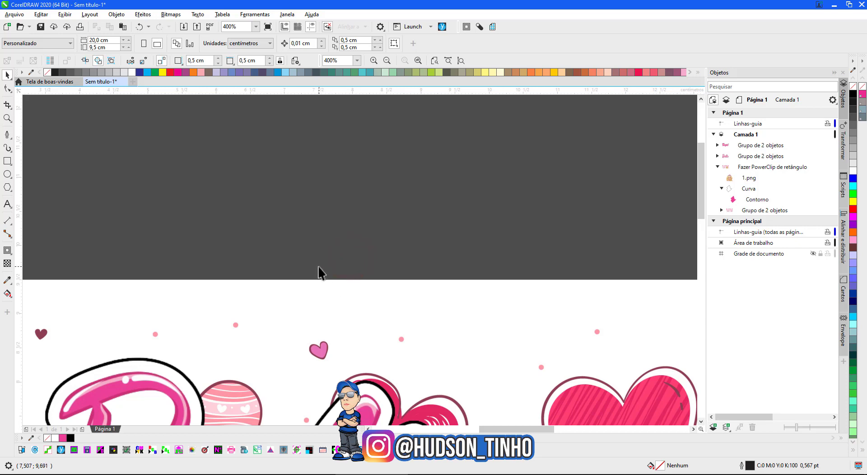
pyautogui.hotkey('shift', 'F4')
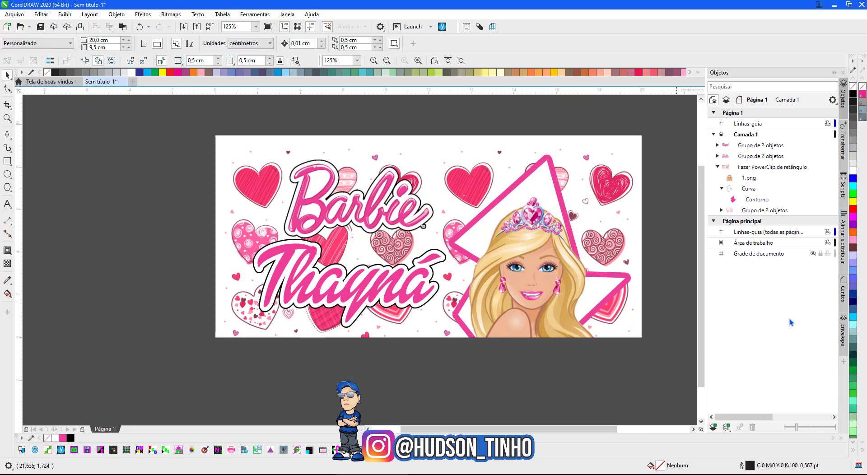
pyautogui.press('F4')
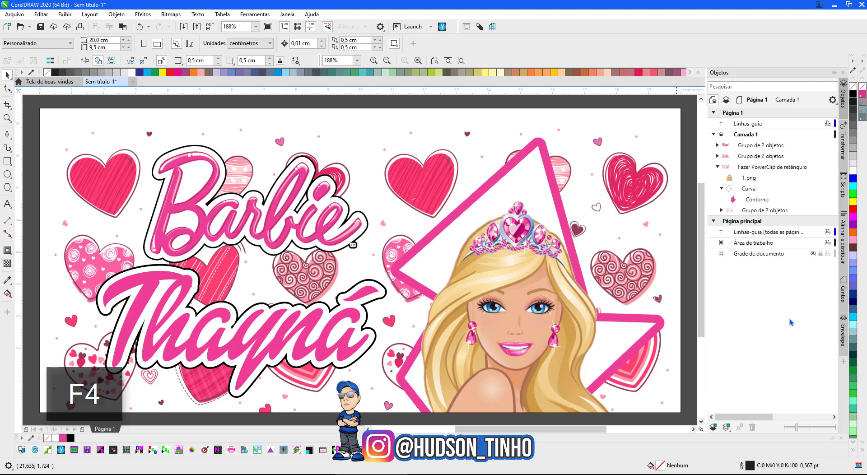